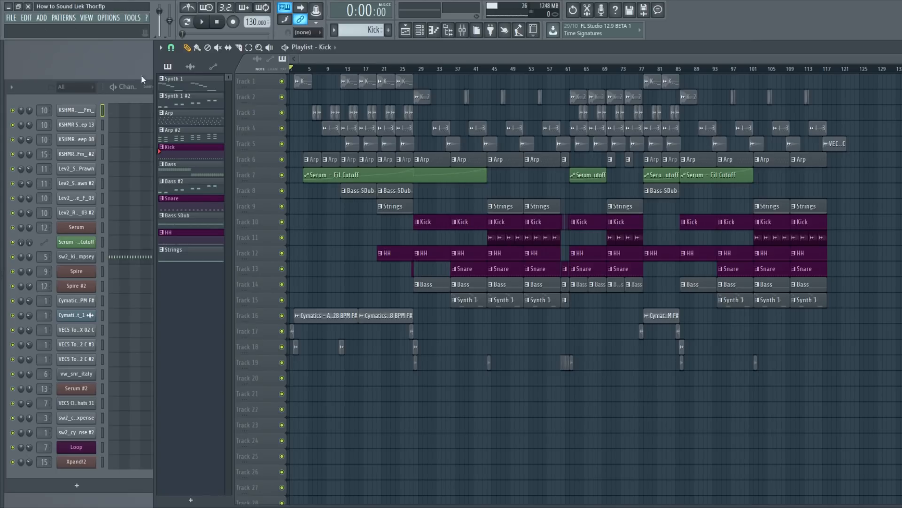
Play through the whole arrangement and extend the last Arp clip on track 6 to about bar 124.
click(203, 22)
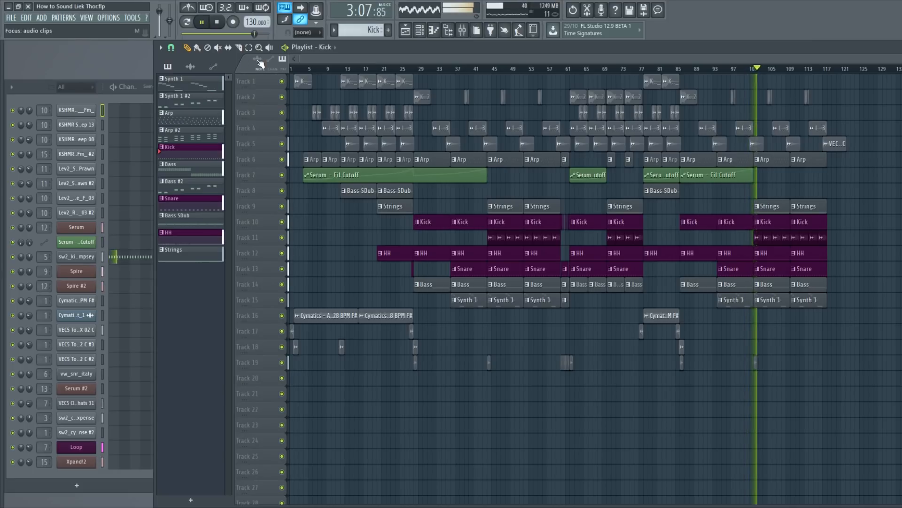
drag(842, 146, 862, 160)
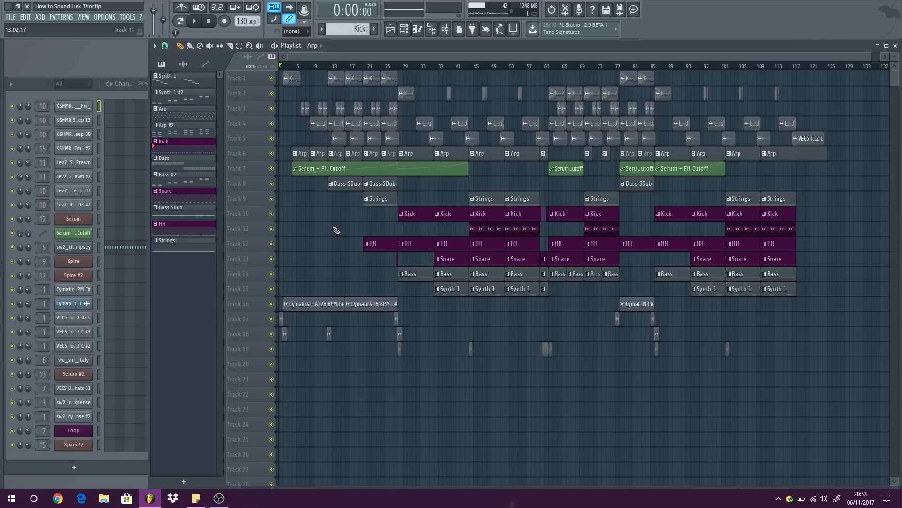
Solo the Kick on track 10, play it from about bar 29, and inspect its mixer insert 5 for effects.
scroll(334, 227, up, 4)
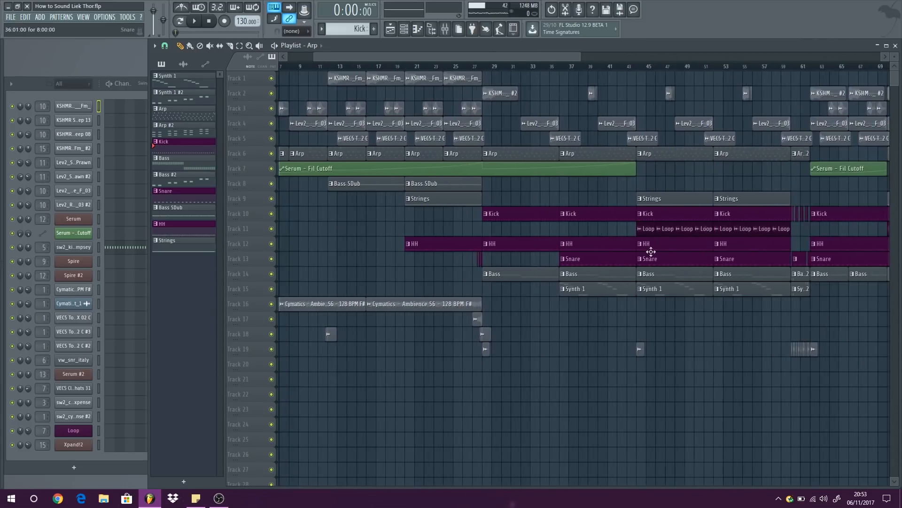
scroll(405, 230, down, 3)
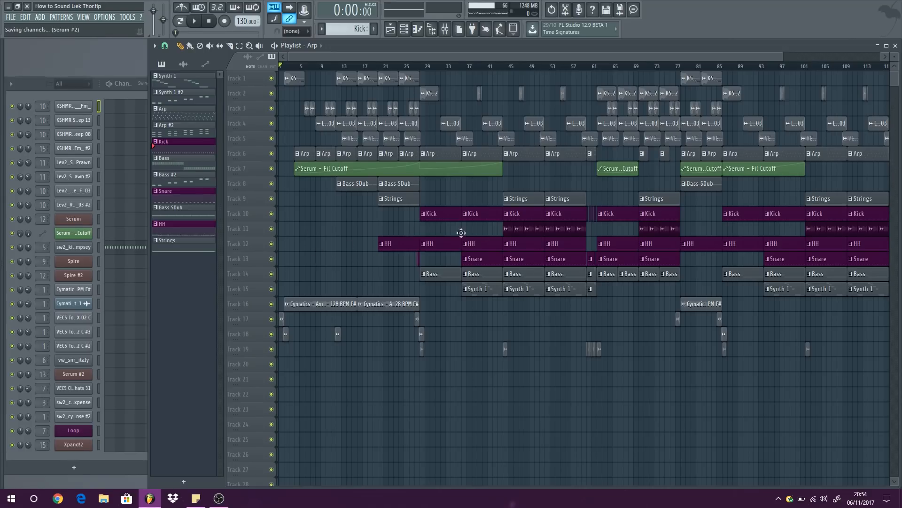
scroll(461, 232, down, 5)
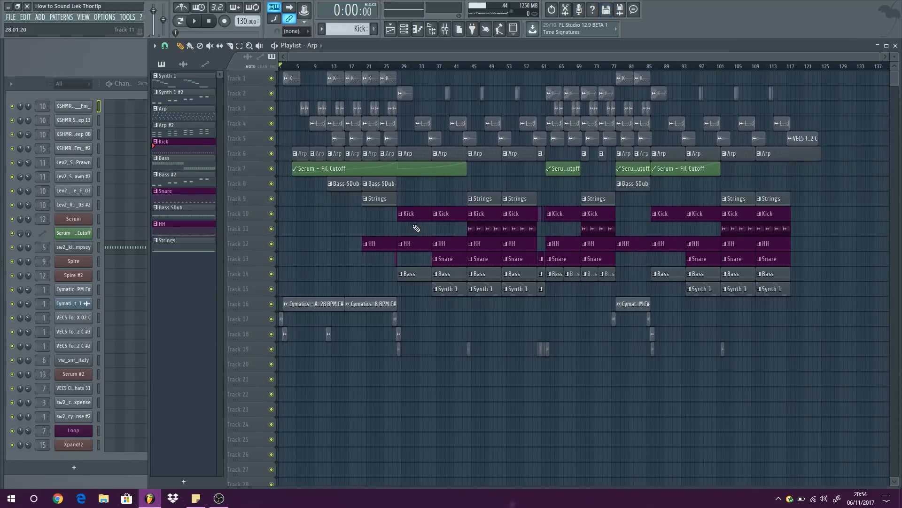
scroll(453, 253, up, 5)
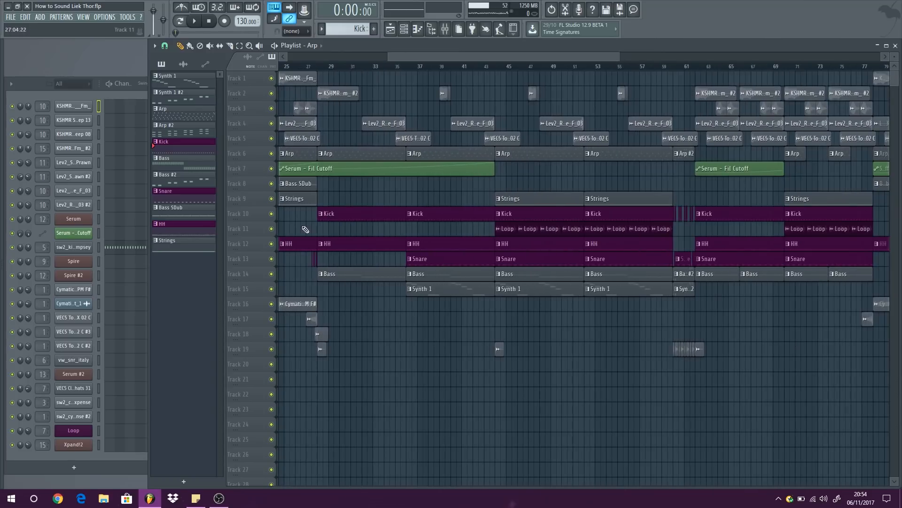
right_click(271, 213)
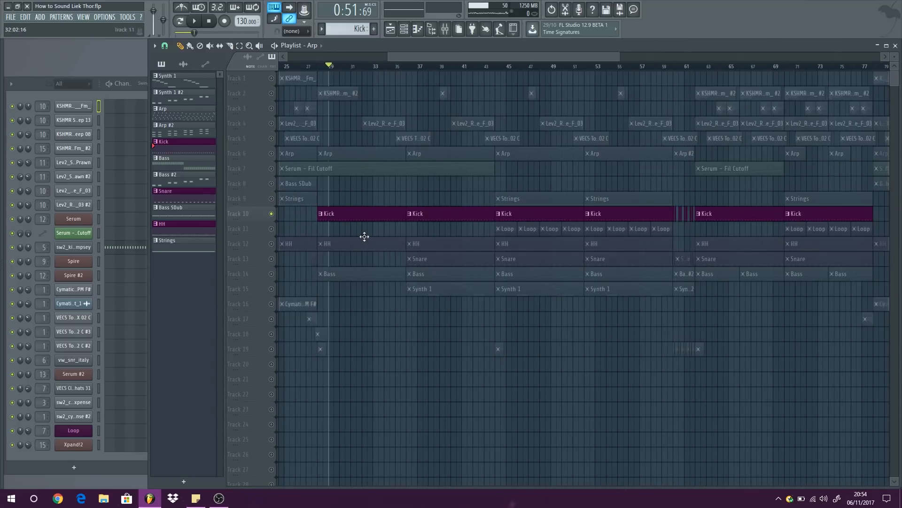
key(space)
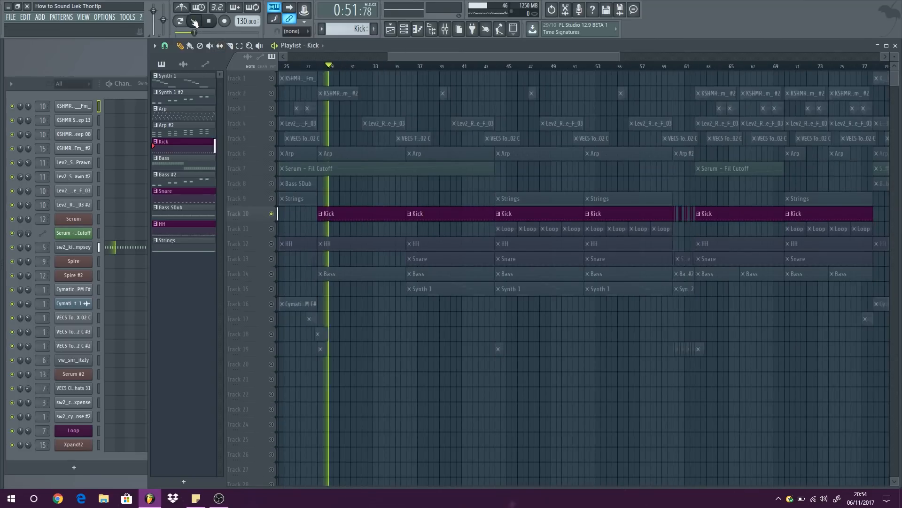
double_click(43, 247)
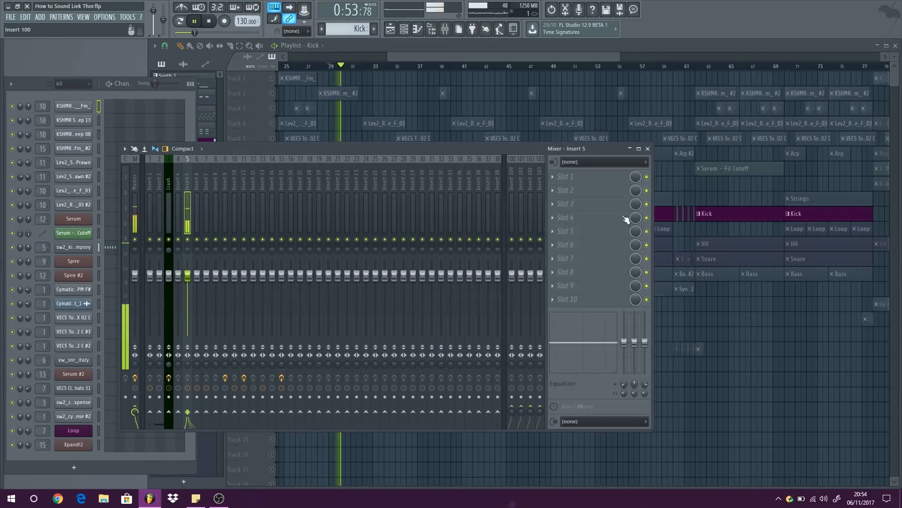
click(647, 148)
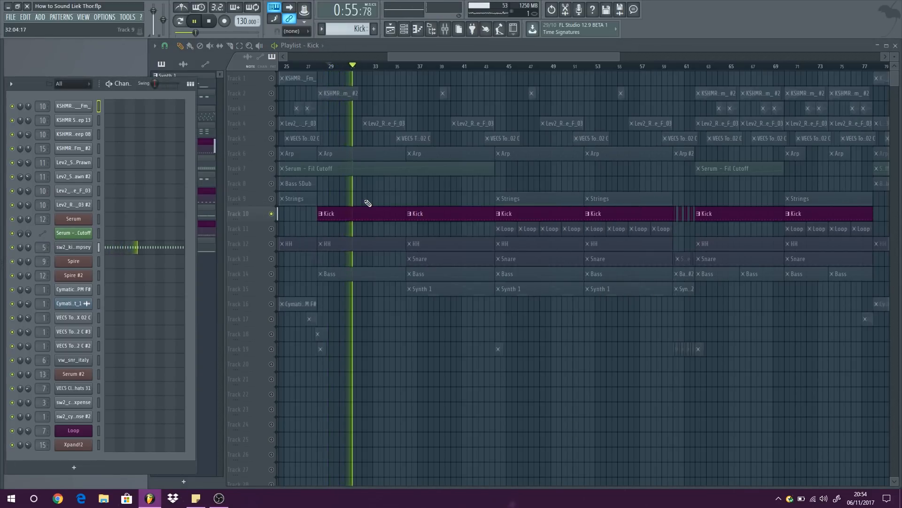
Solo the Loop on track 11, play it from about bar 45, and check its mixer insert for effects.
right_click(271, 229)
click(511, 67)
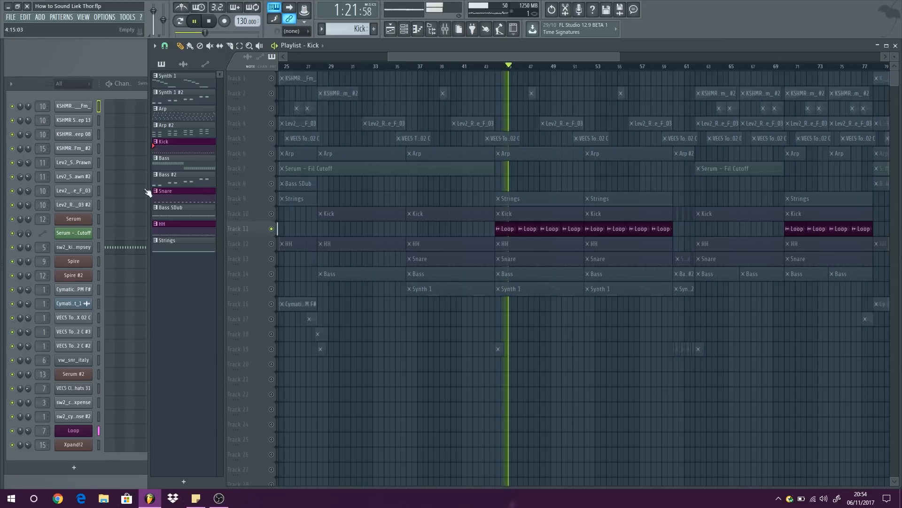
click(526, 236)
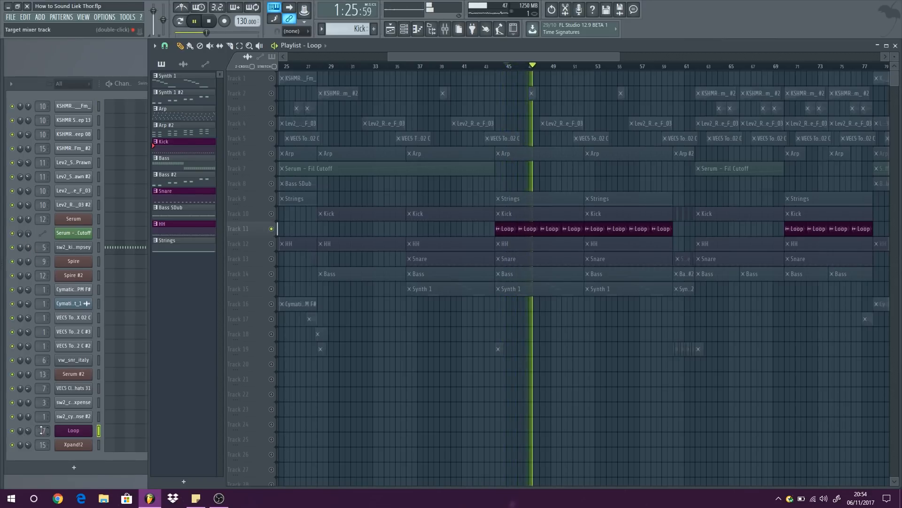
key(F9)
click(648, 149)
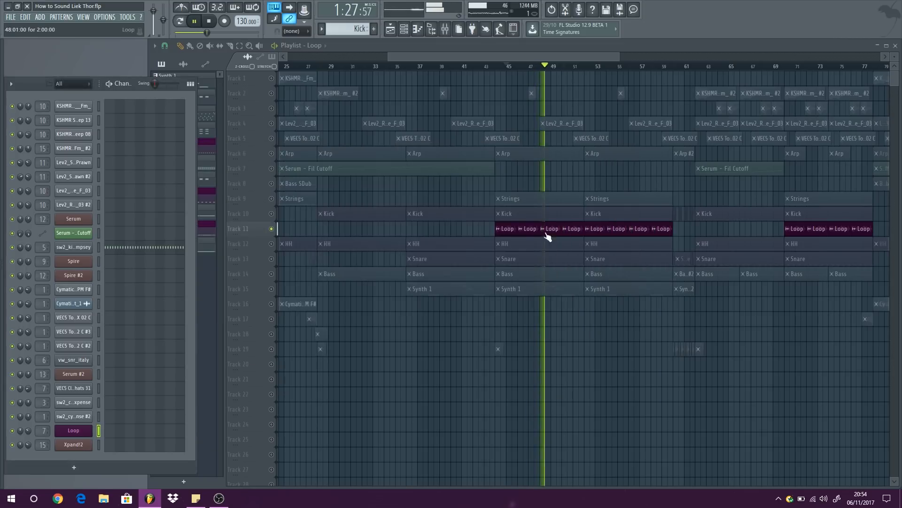
Check the closed hi-hat's mixer insert 7, then solo HH on track 12 and view its pattern in the piano roll.
click(392, 245)
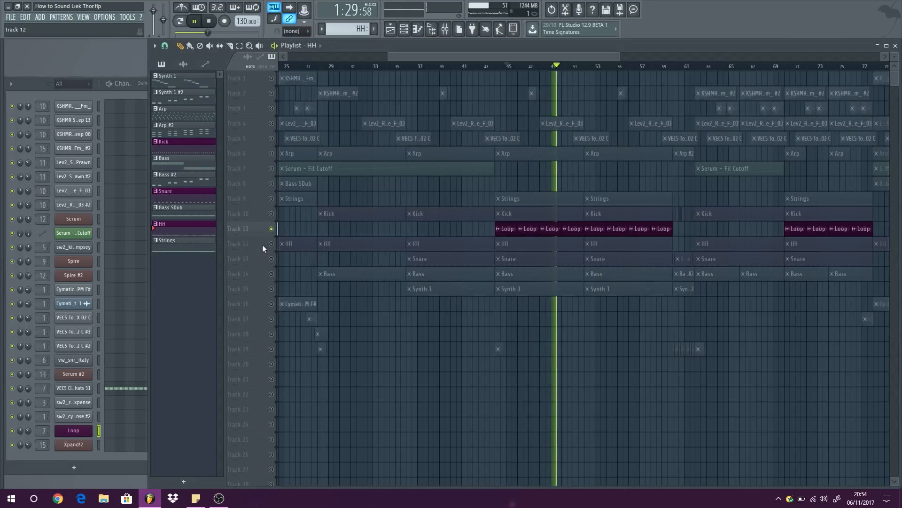
double_click(39, 387)
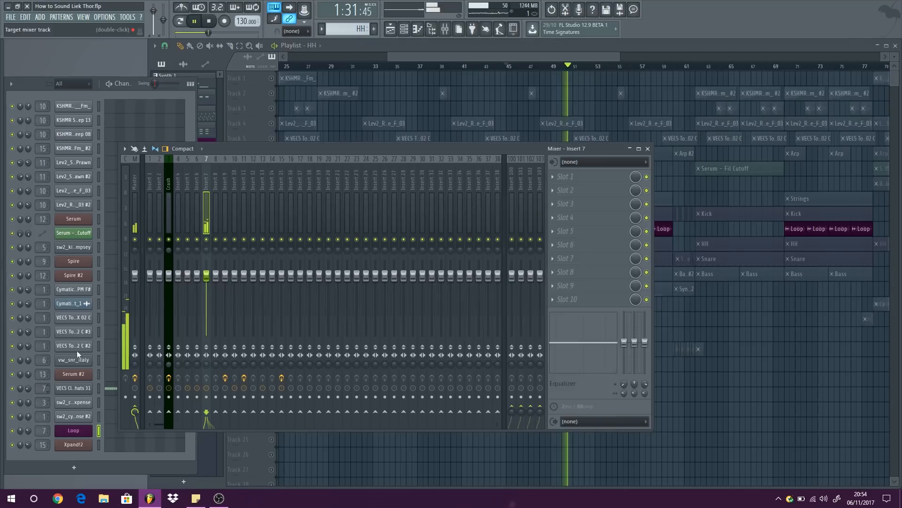
key(F9)
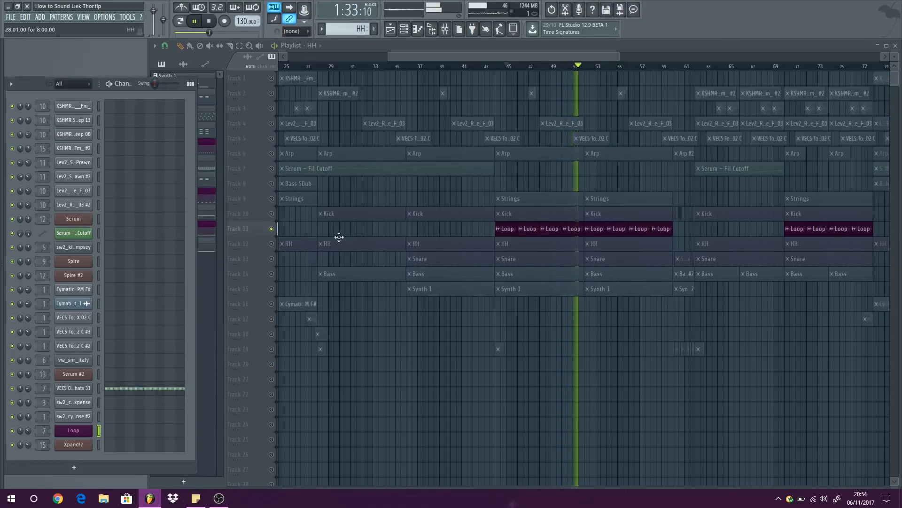
right_click(272, 244)
double_click(530, 245)
ctrl+right_click(498, 213)
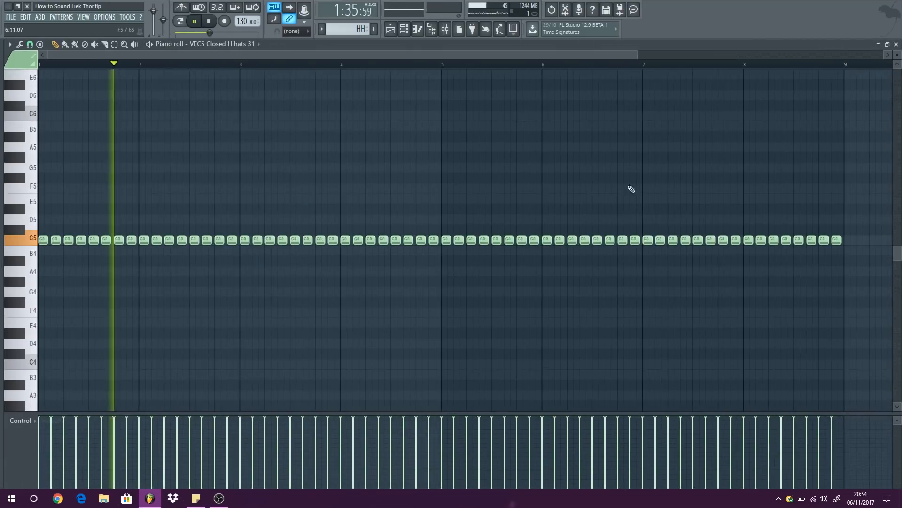
key(Escape)
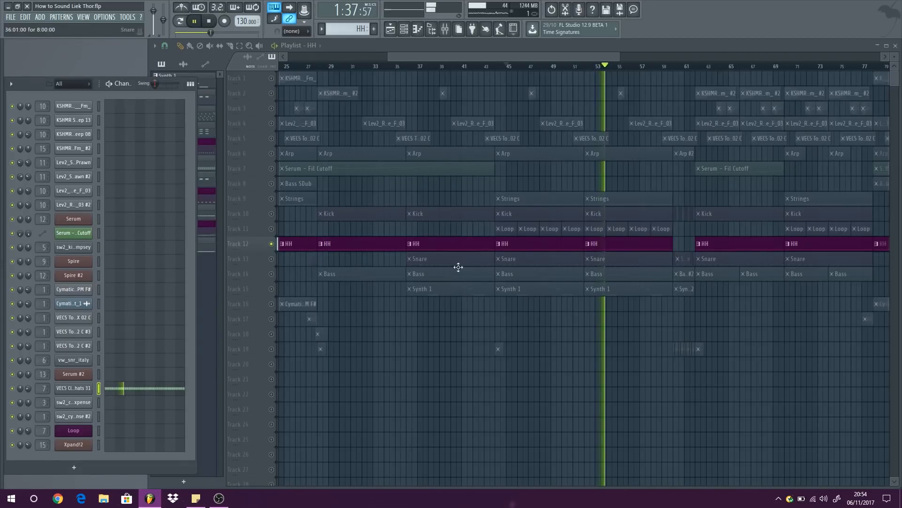
Solo the Snare on track 13 and inspect its mixer insert 6 for effects.
click(414, 257)
right_click(271, 259)
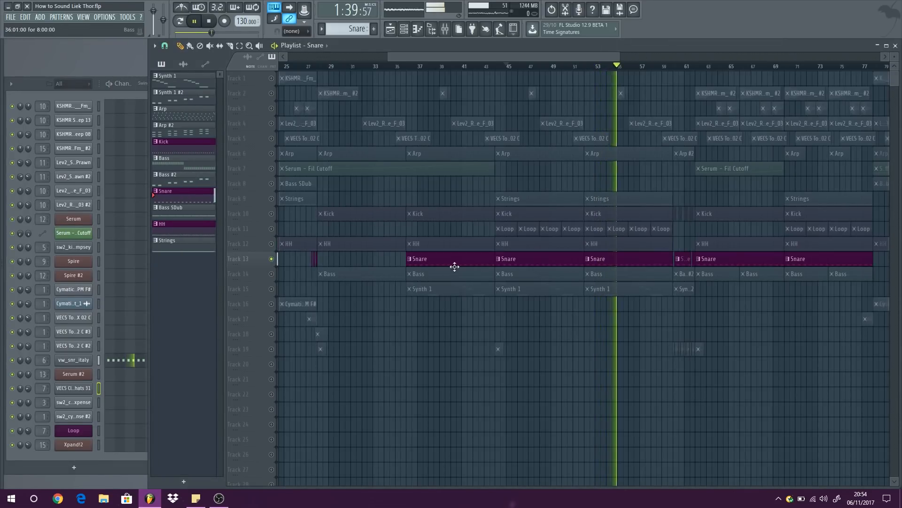
double_click(37, 360)
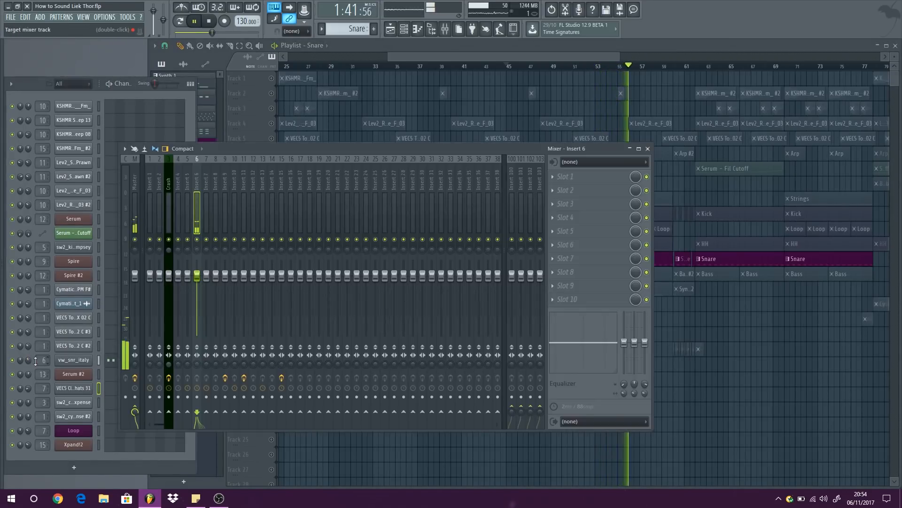
click(648, 149)
Solo the Bass on track 14 and examine the Kickstart sidechain settings on its mixer insert 9.
click(269, 276)
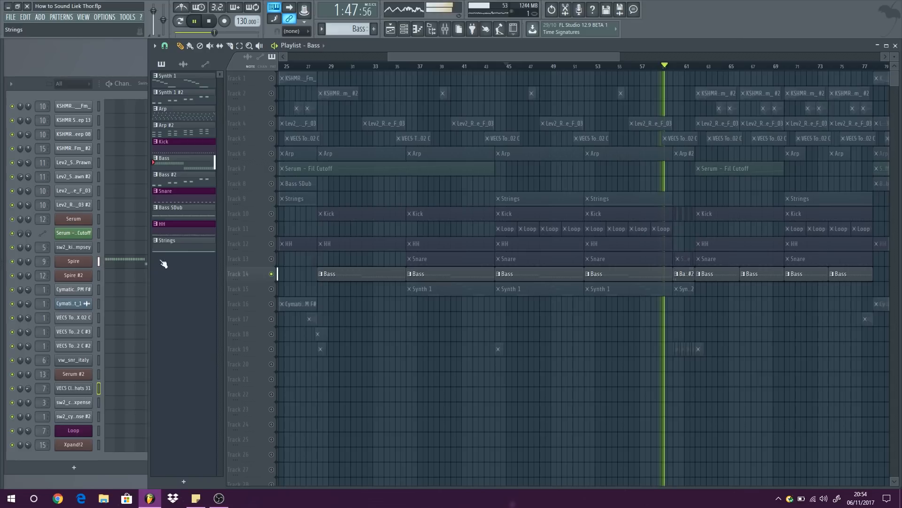
double_click(38, 261)
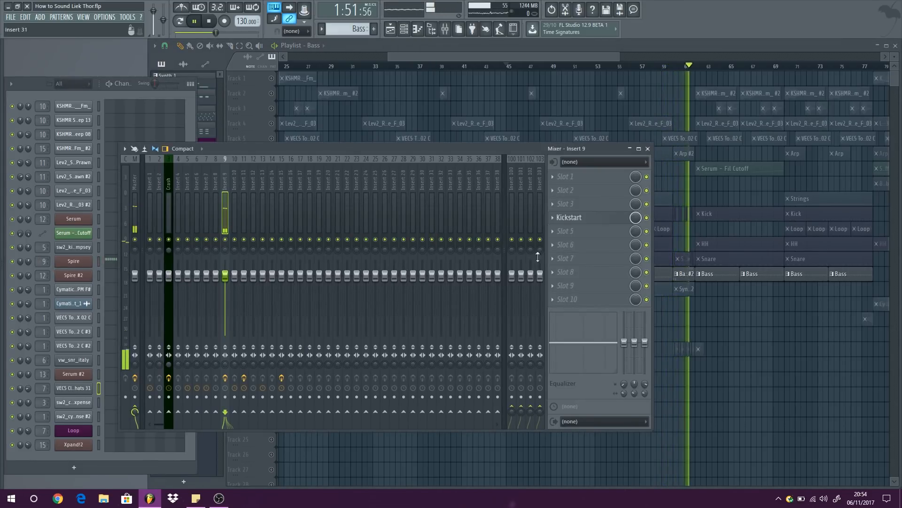
click(620, 217)
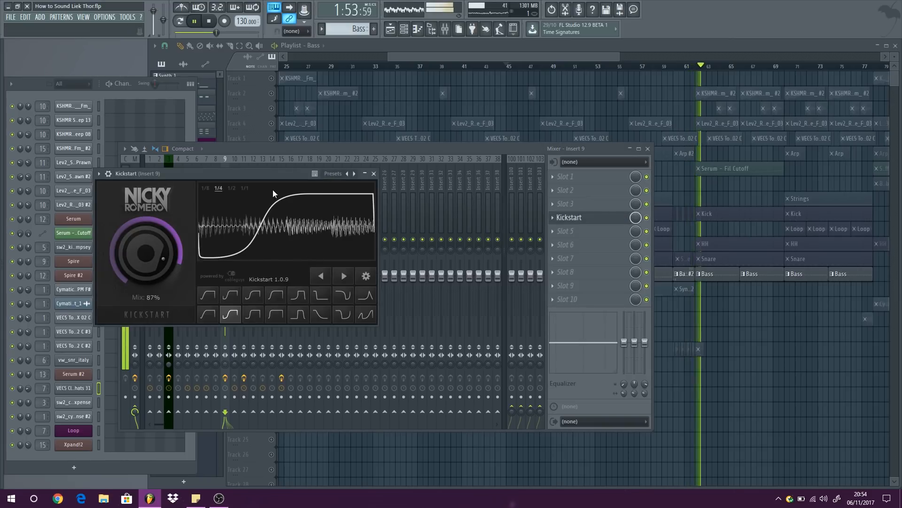
click(373, 173)
click(648, 149)
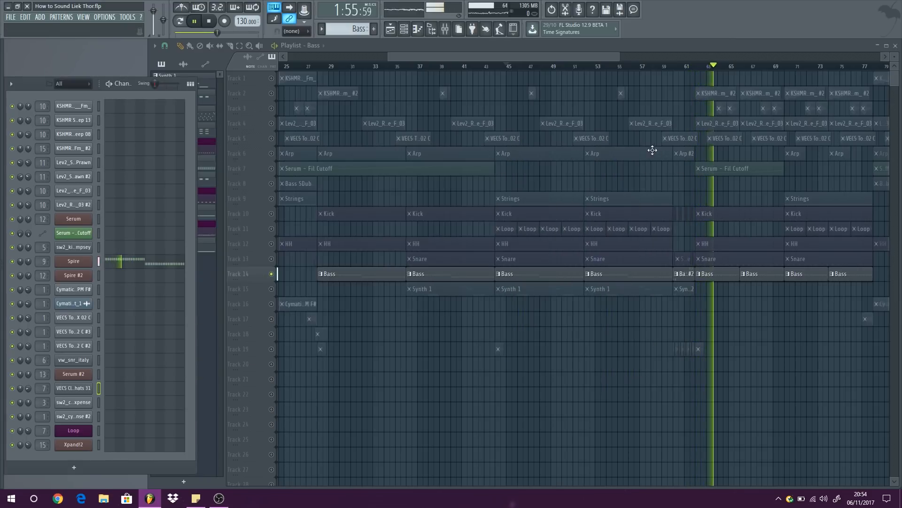
Examine the full Bass note pattern in the Spire piano roll and stop playback.
double_click(584, 276)
ctrl+right_click(490, 223)
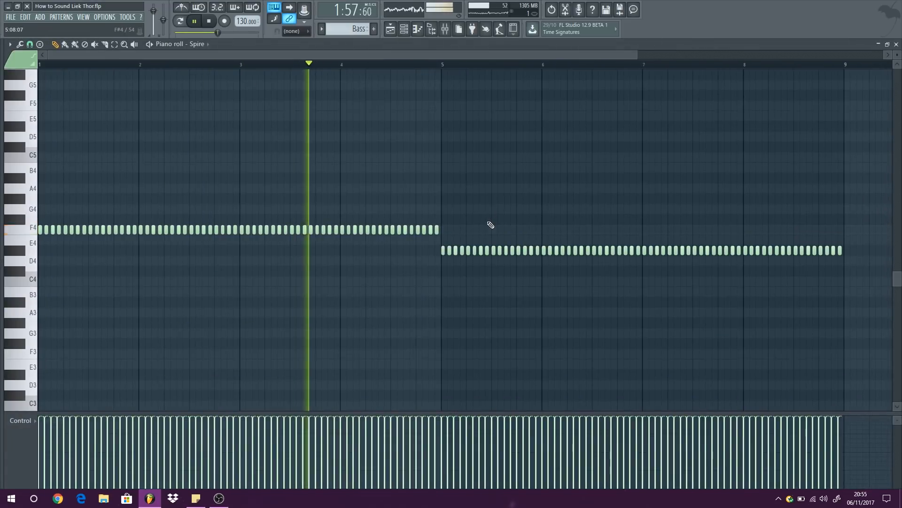
ctrl+right_click(490, 225)
click(209, 22)
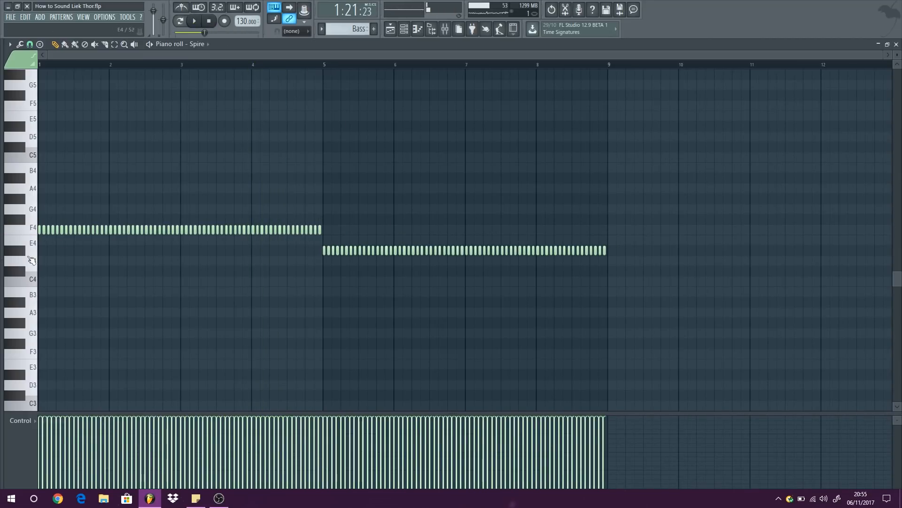
click(897, 45)
Examine the Bass #2 fill pattern, starting at bar 60 on track 14, in the piano roll.
scroll(746, 253, up, 4)
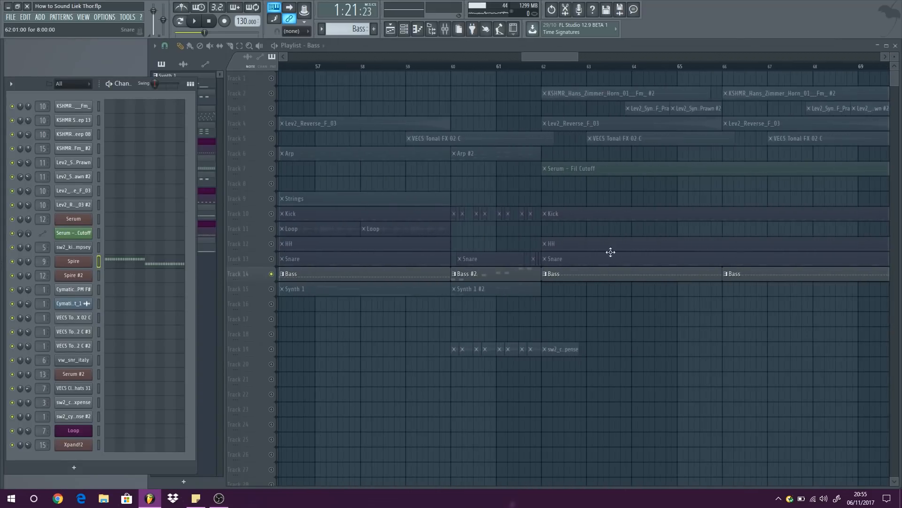
double_click(467, 274)
scroll(183, 280, up, 3)
scroll(127, 276, down, 3)
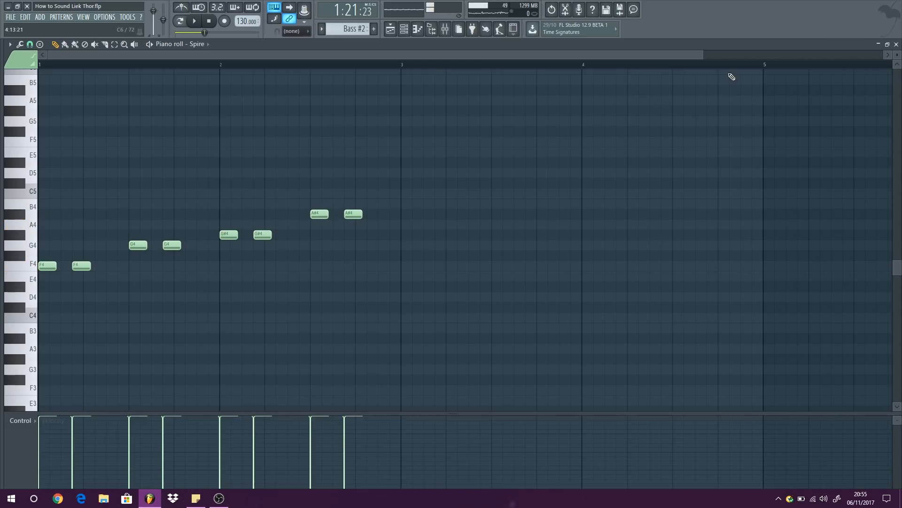
right_click(494, 193)
scroll(496, 193, down, 4)
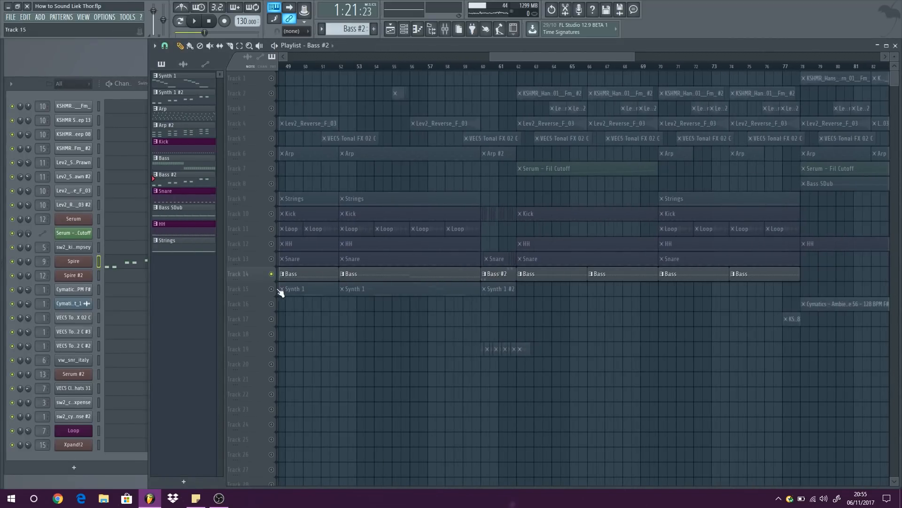
Solo the Arp on track 6 and unmute the Serum filter cutoff automation on track 7 alongside it.
scroll(419, 342, down, 6)
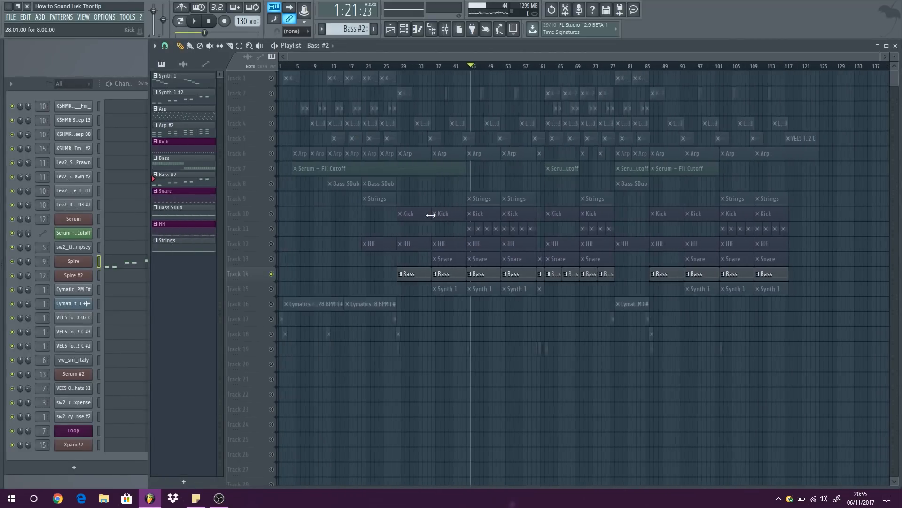
scroll(302, 210, up, 3)
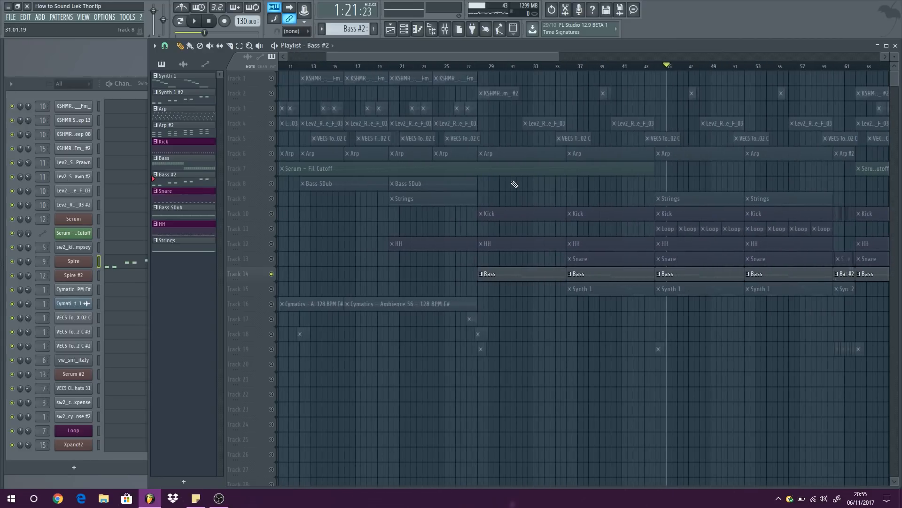
scroll(514, 183, up, 4)
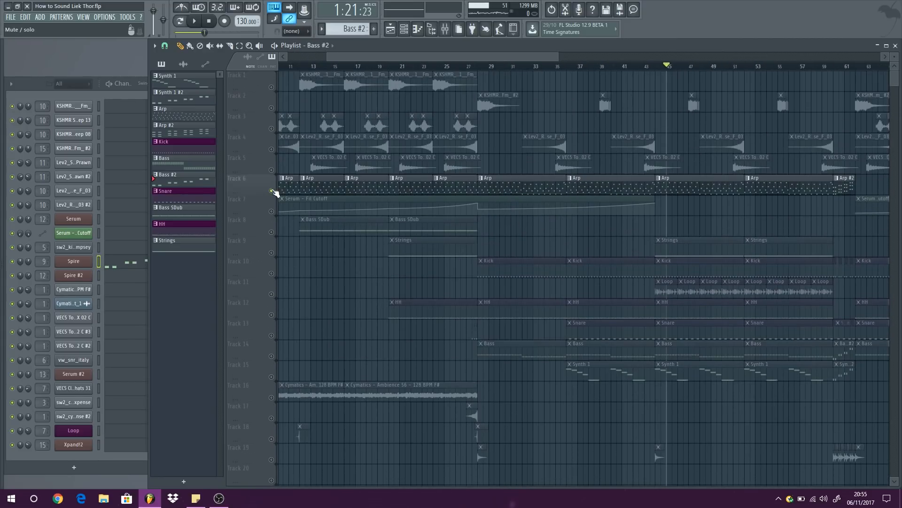
click(271, 211)
Select the Arp pattern and play it on its own in pattern mode.
click(551, 188)
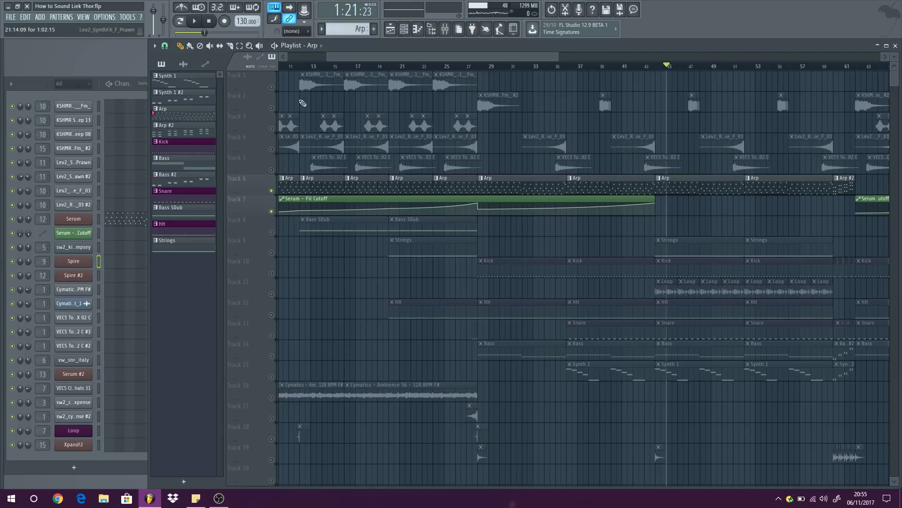
click(180, 21)
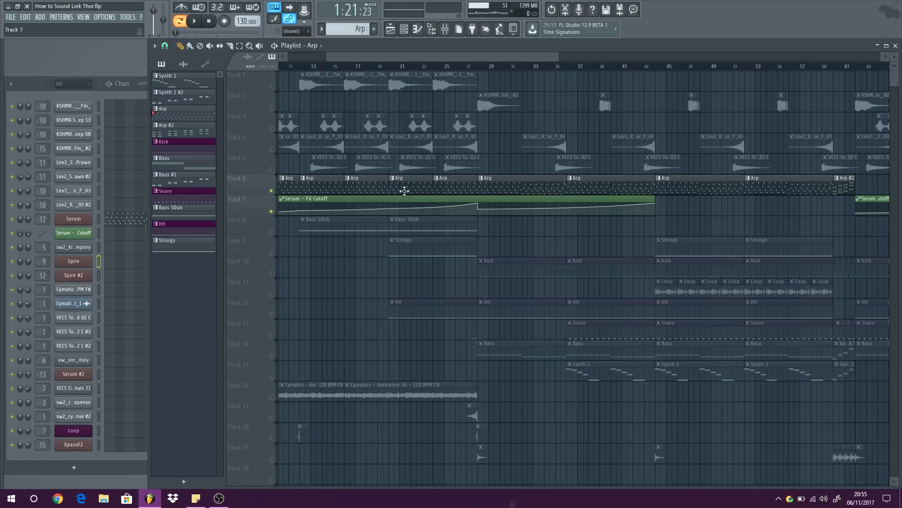
key(space)
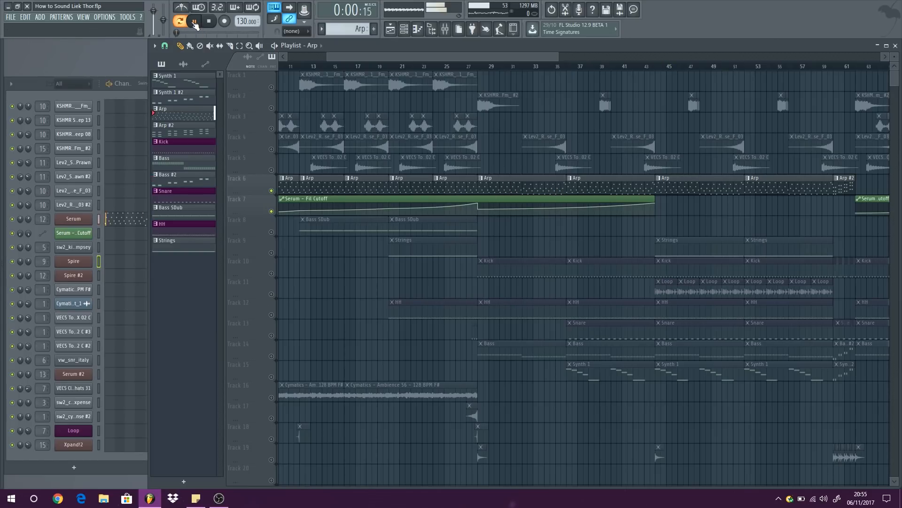
Check the effect slots on the Serum channel's mixer insert and stop playback.
double_click(45, 217)
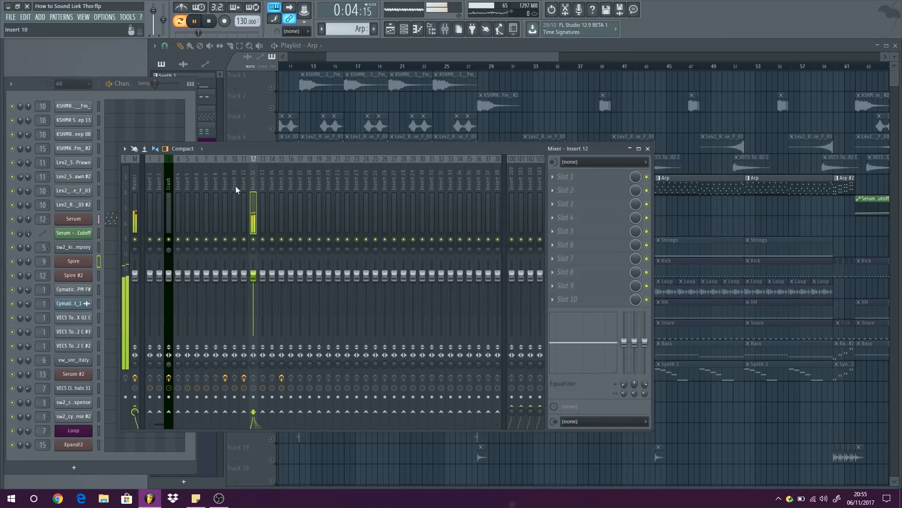
key(space)
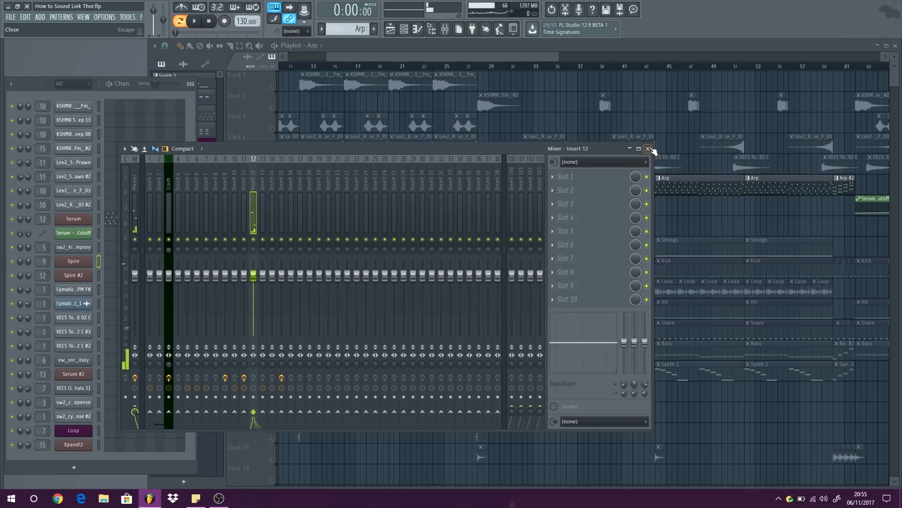
click(649, 149)
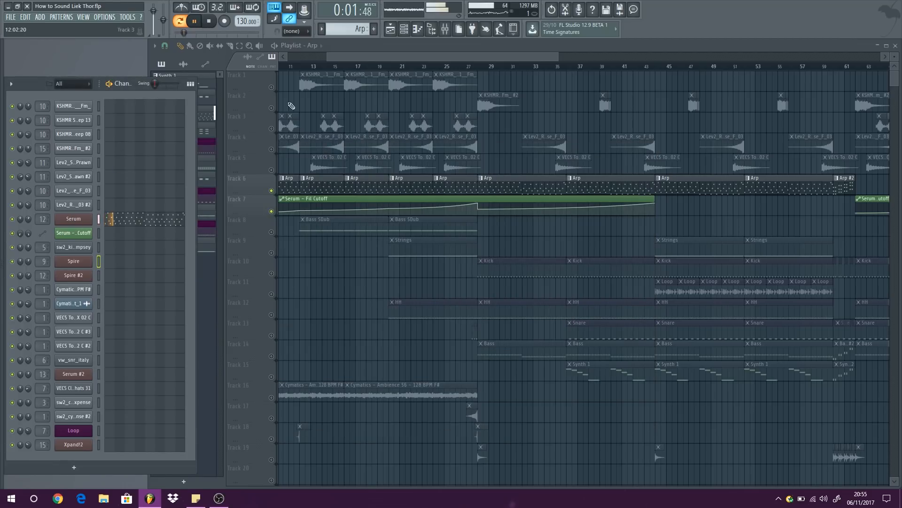
Play the Arp with its filter cutoff automation in song mode from several positions, inspect the Serum synth, and stop playback.
click(181, 21)
click(293, 66)
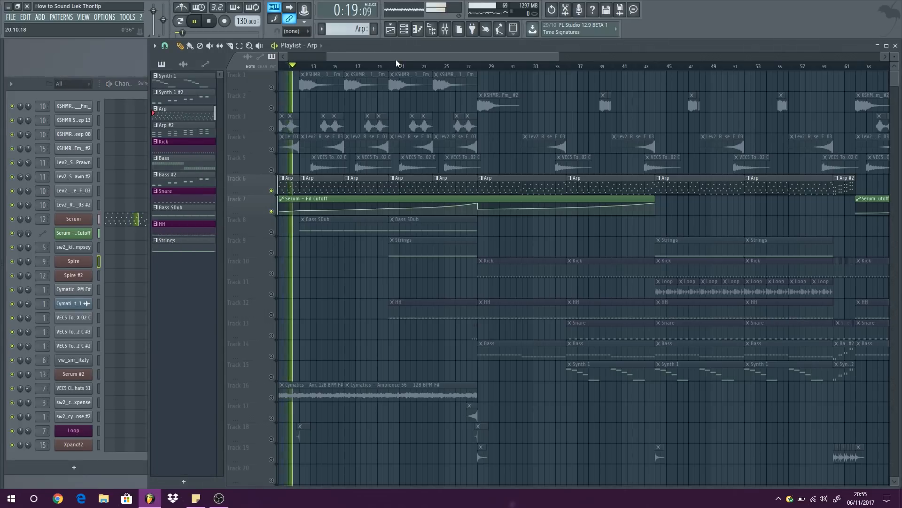
click(316, 66)
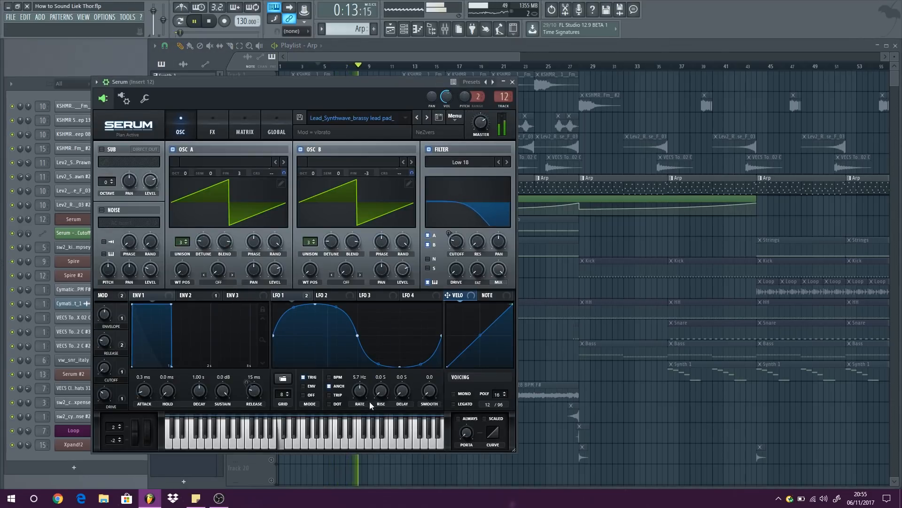
click(512, 82)
scroll(367, 266, down, 4)
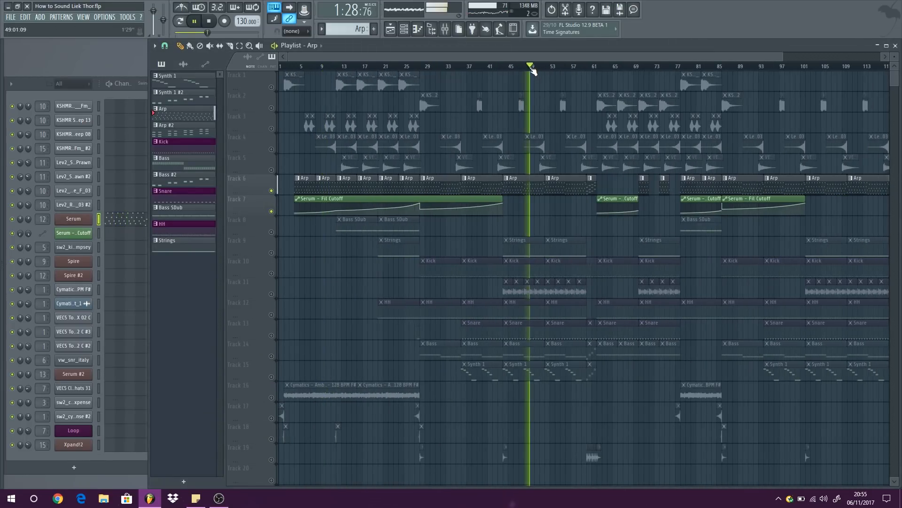
key(space)
Solo Synth 1 on track 15 and play the Arp pattern while examining its notes in the Serum piano roll.
click(274, 378)
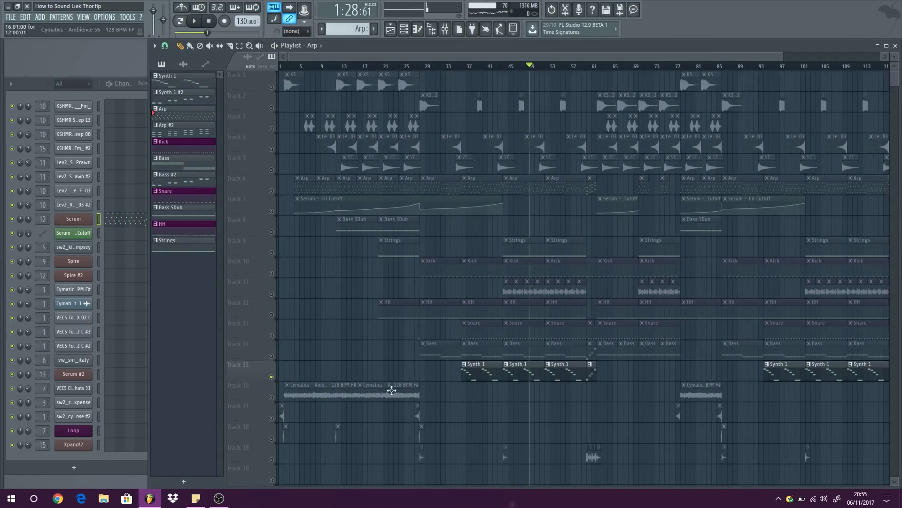
double_click(484, 182)
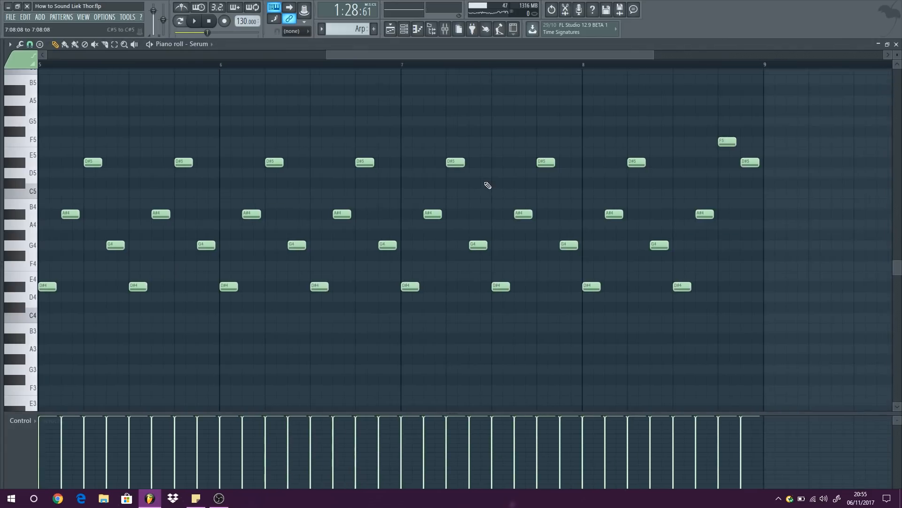
click(193, 21)
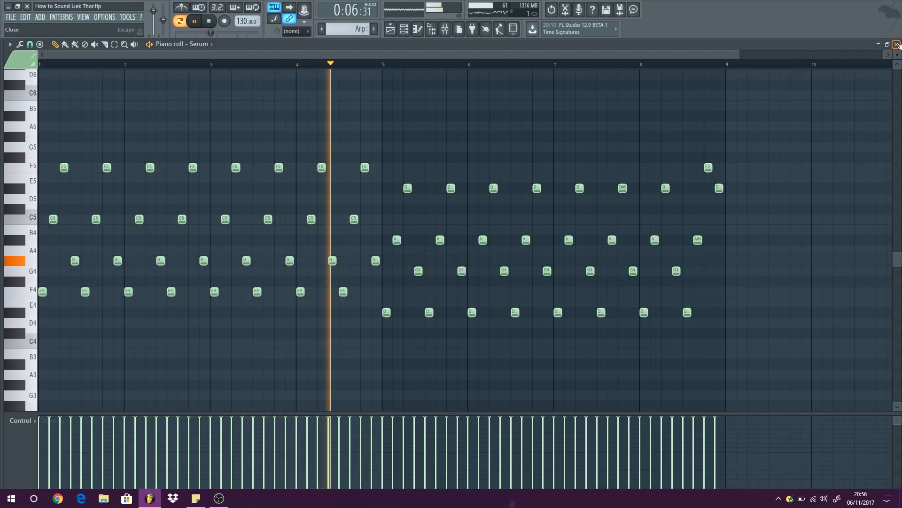
click(897, 44)
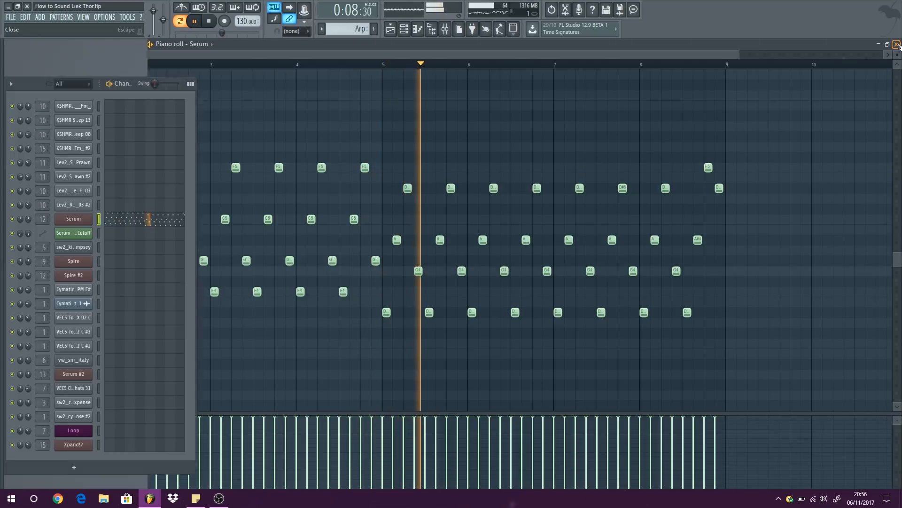
key(space)
Examine the Arp #2 pattern, near bar 60 on track 6, in the piano roll while playing it briefly.
click(590, 180)
click(570, 203)
double_click(591, 187)
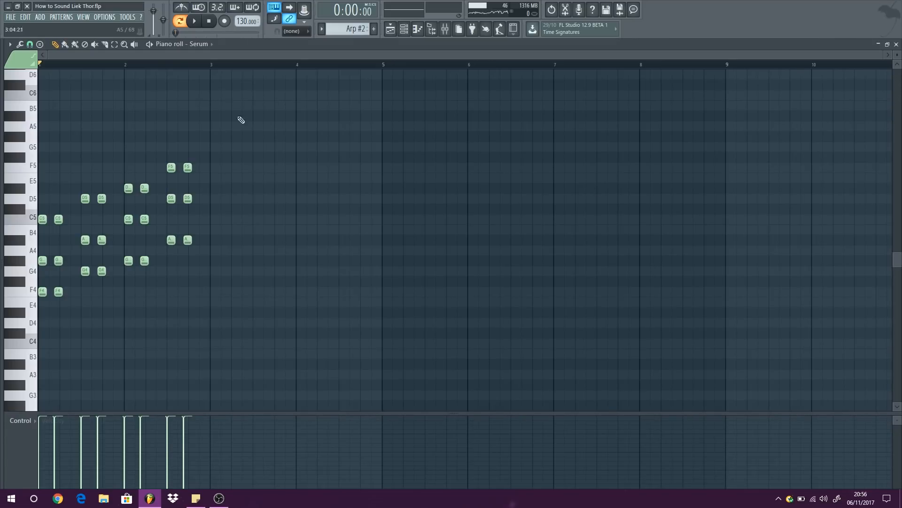
key(space)
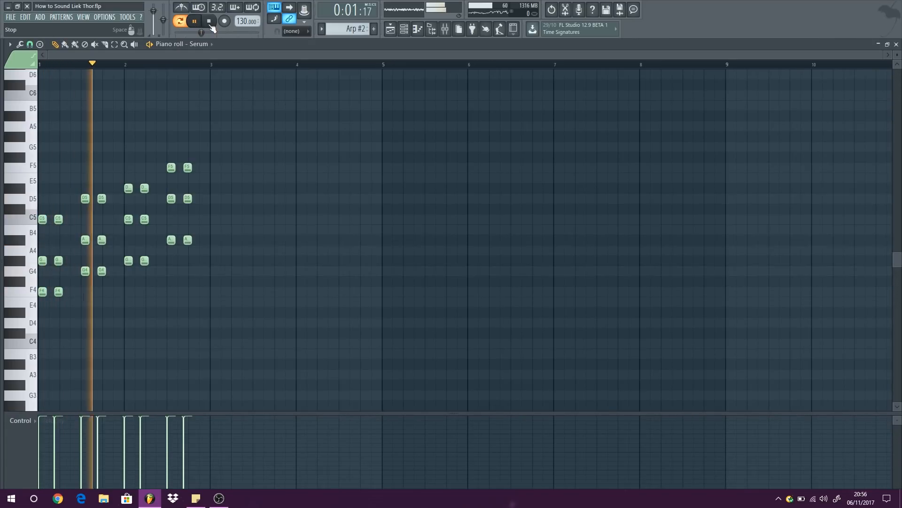
click(210, 23)
click(896, 44)
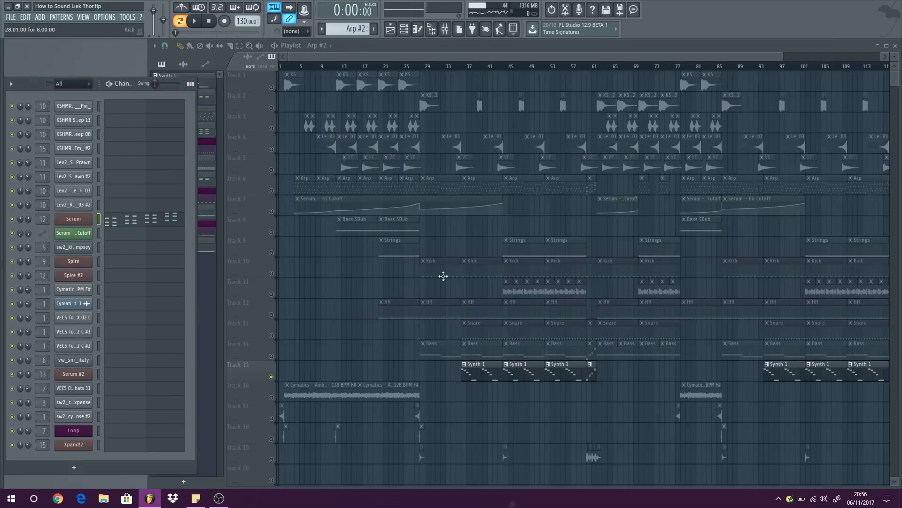
Select the Synth 1 pattern and inspect its Spire #2 synth, including the preset list and the list of sound banks.
click(475, 375)
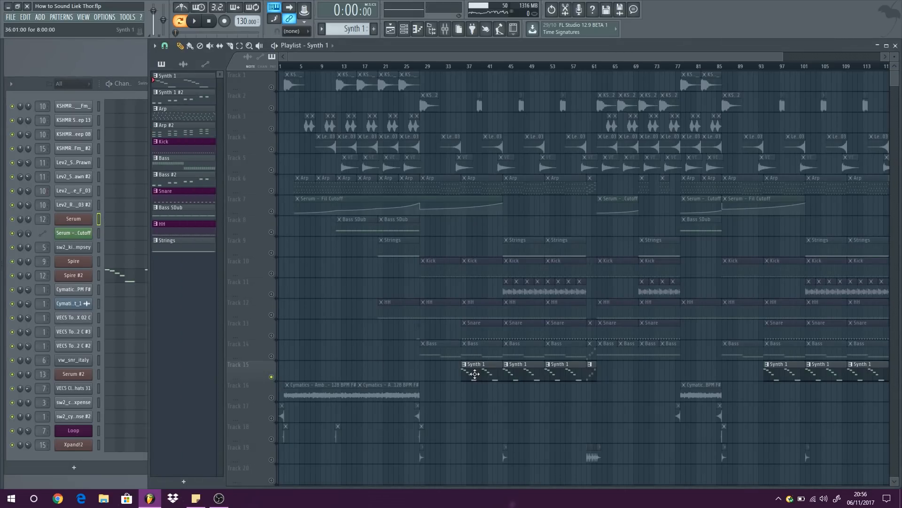
click(76, 277)
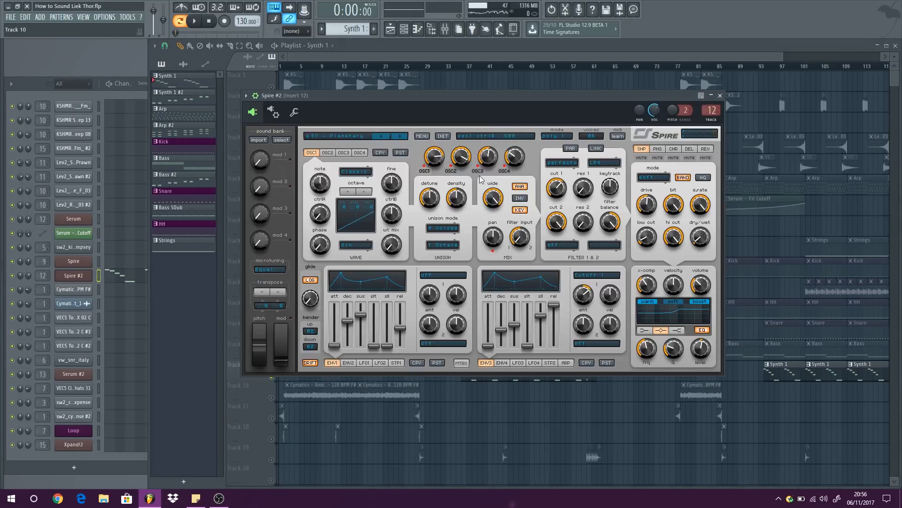
click(347, 136)
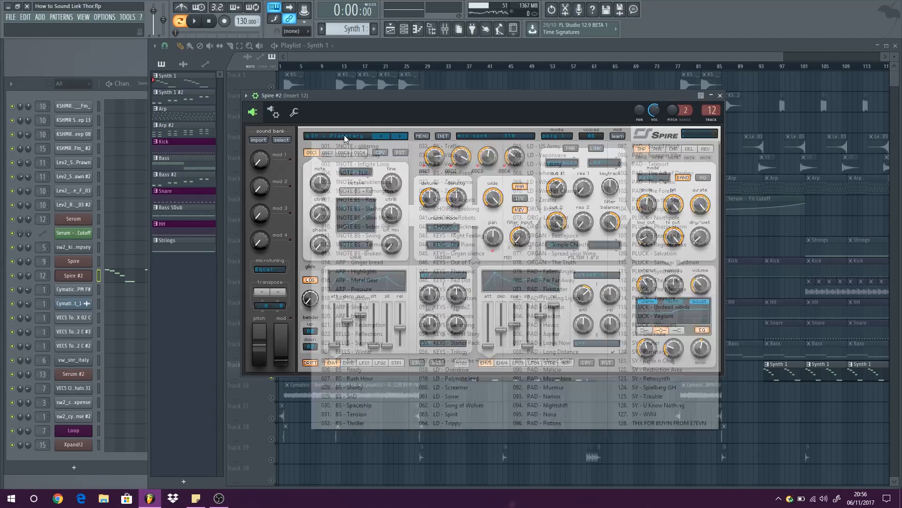
click(489, 102)
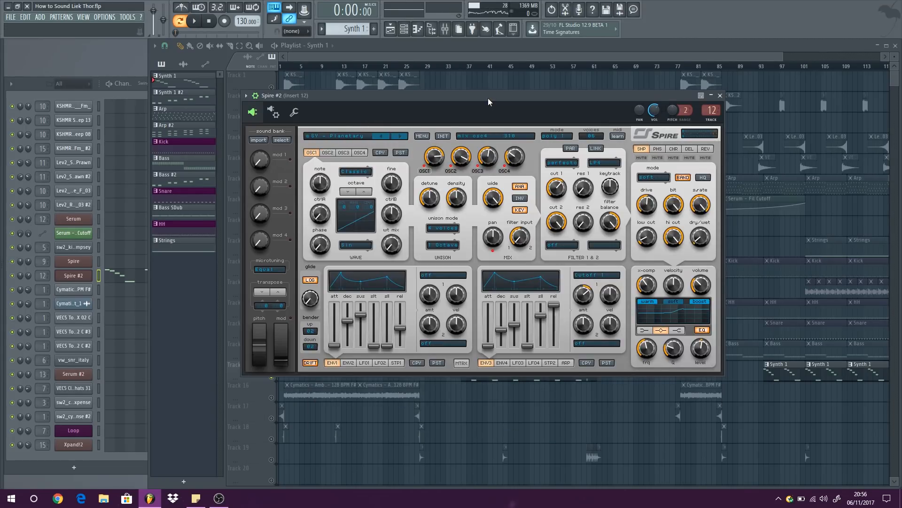
click(421, 137)
mouse_move(447, 147)
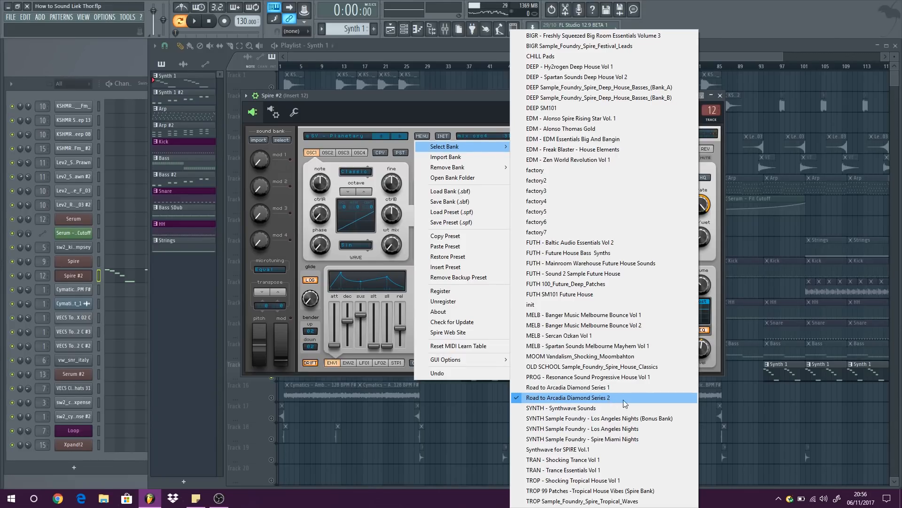
click(423, 97)
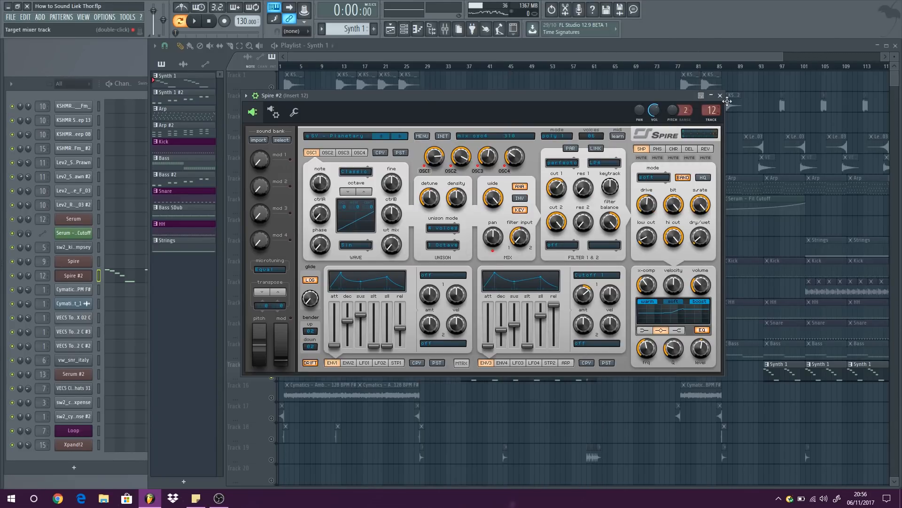
click(721, 96)
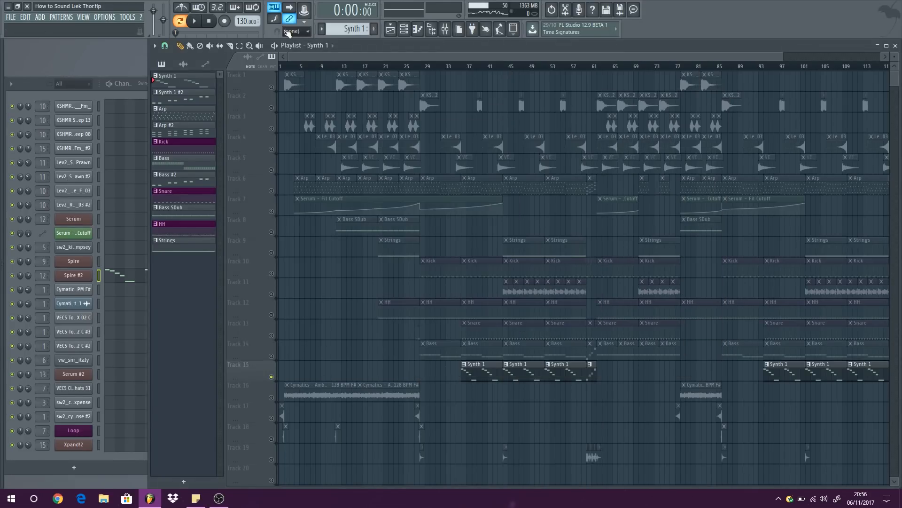
Check the Spire #2 channel's mixer insert and examine the Synth 1 notes in the piano roll while the pattern plays.
double_click(43, 274)
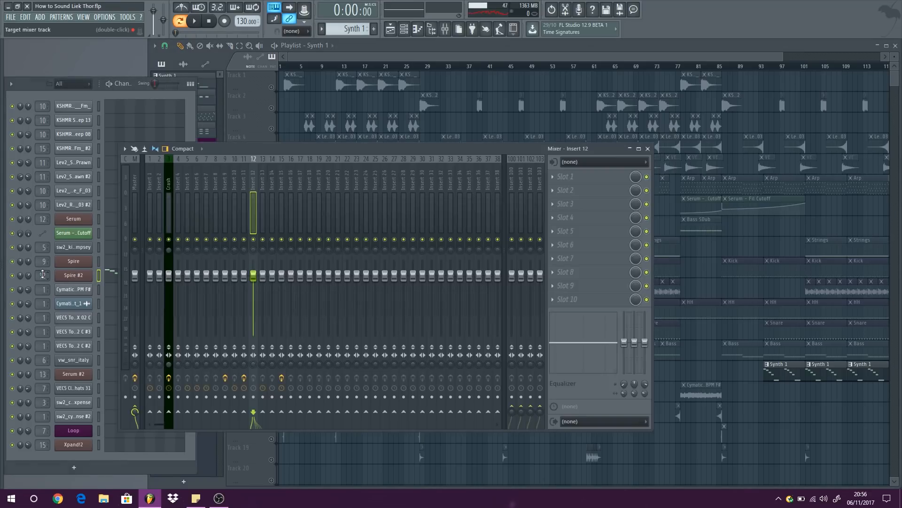
click(648, 149)
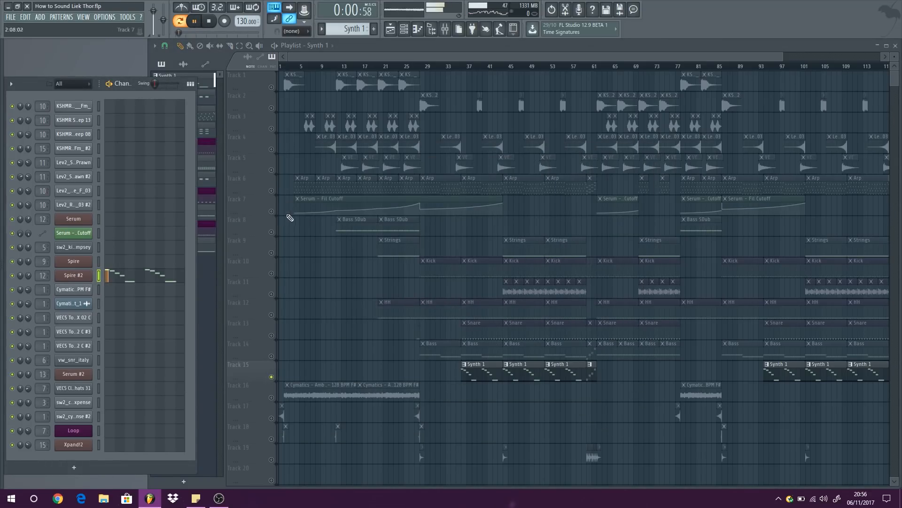
click(73, 275)
right_click(92, 281)
click(119, 277)
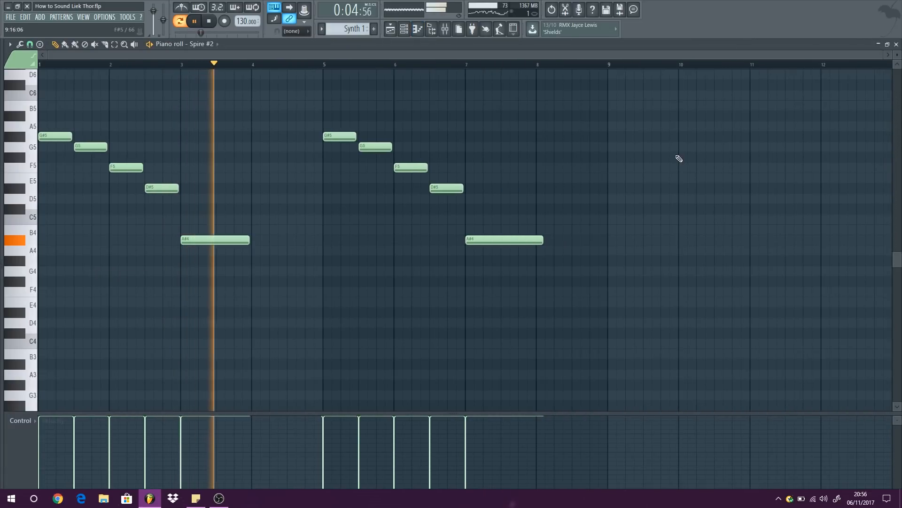
click(896, 44)
Play Synth 1 in song mode from around bar 45, unmute the Bass on track 14 alongside it, and stop playback.
click(654, 110)
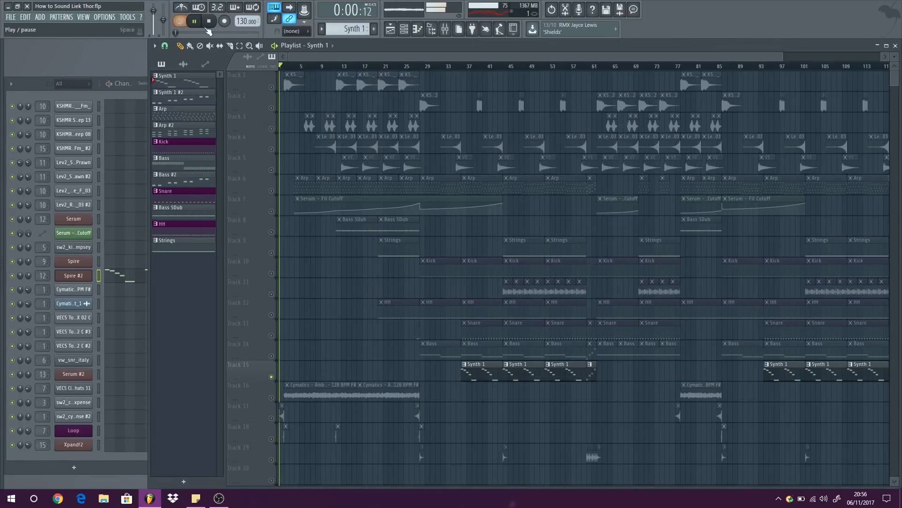
click(512, 66)
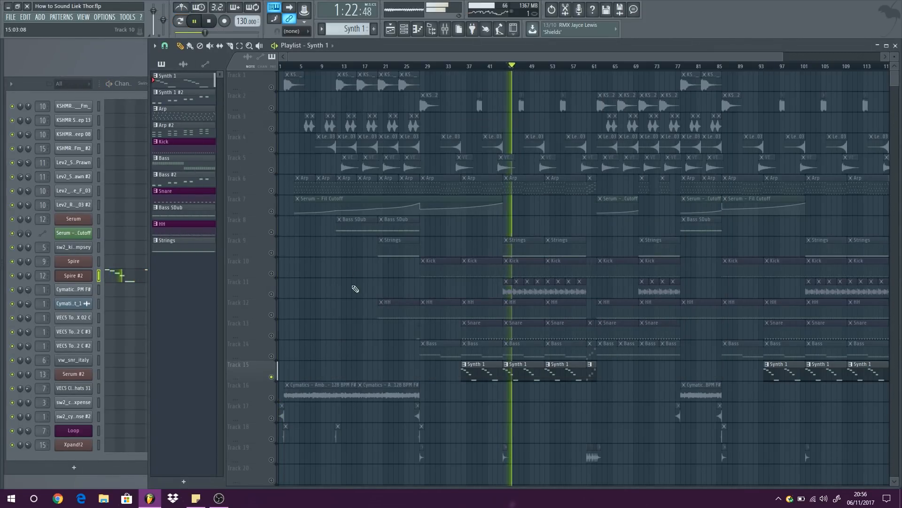
click(271, 356)
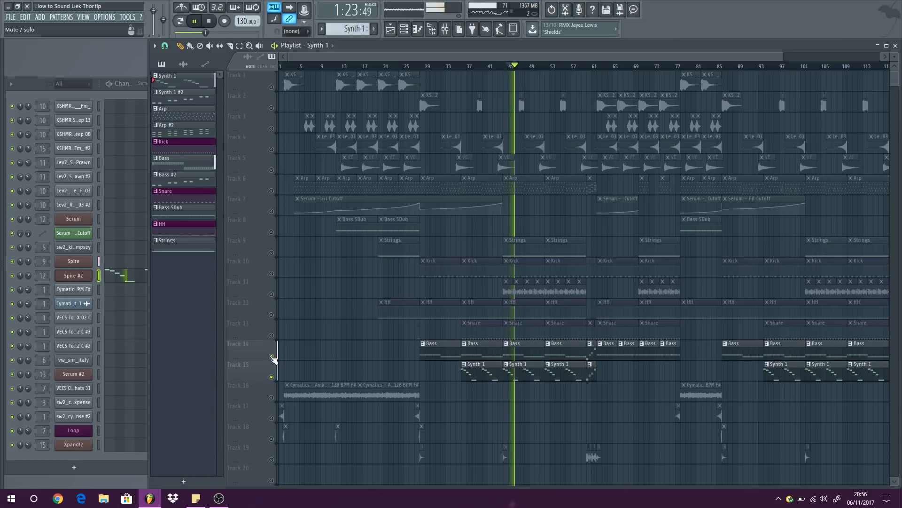
click(211, 23)
click(211, 23)
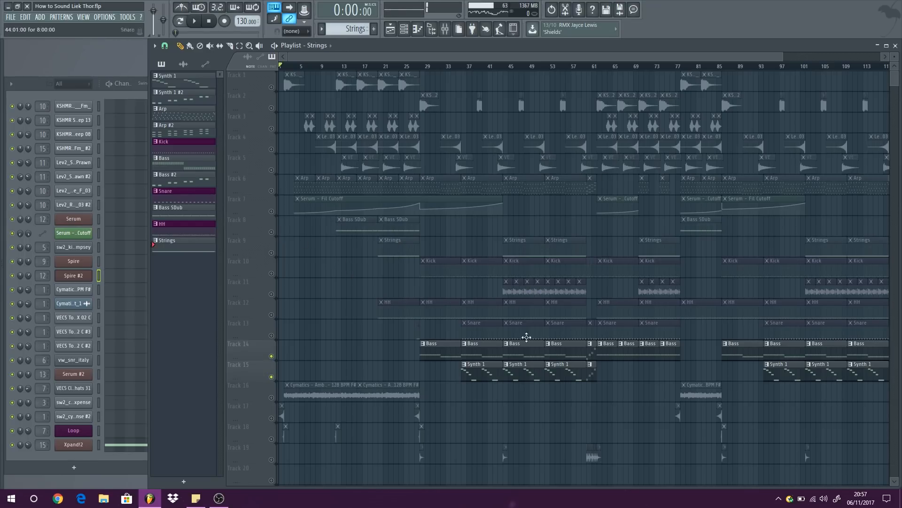
Solo the Strings on track 9, show their Xpand!2 synth, and play the Strings pattern briefly.
click(273, 254)
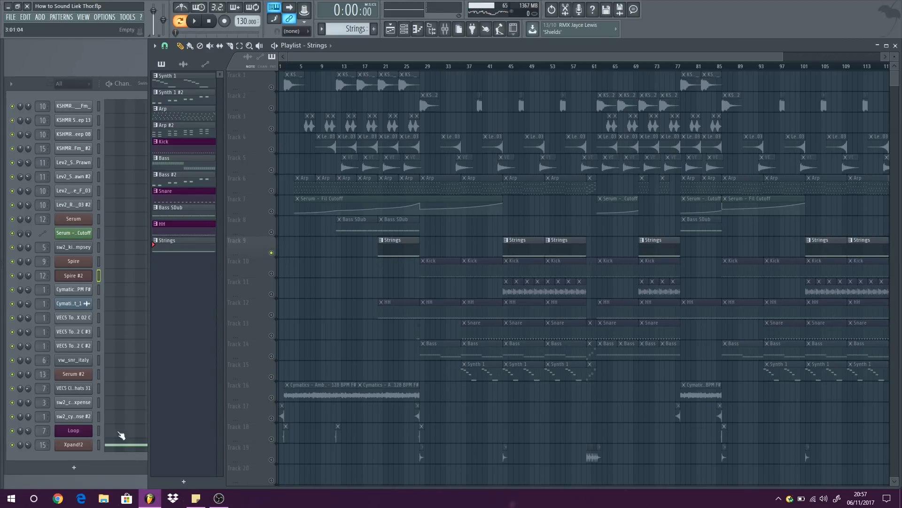
click(77, 446)
click(192, 21)
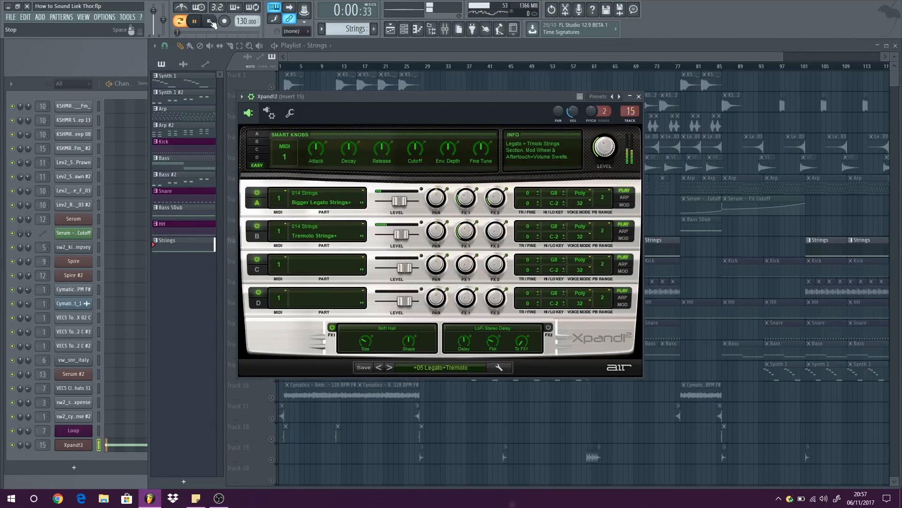
click(217, 21)
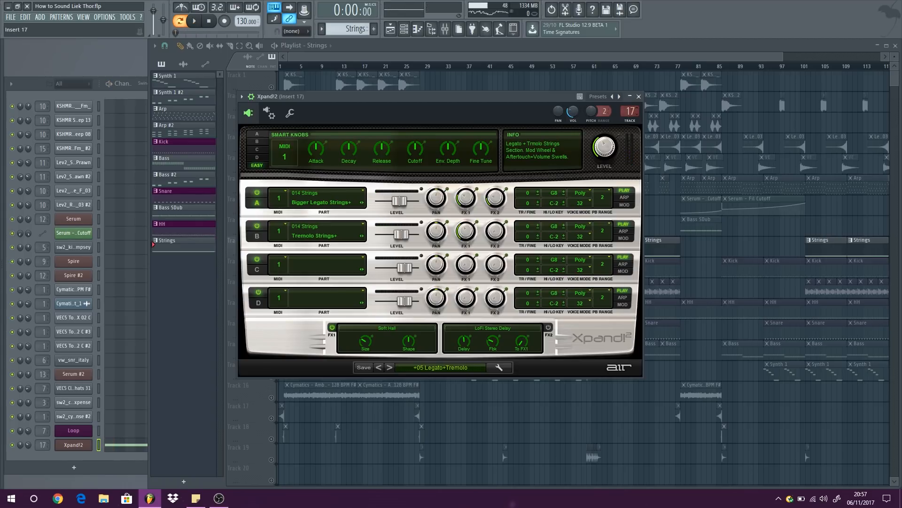
Examine the FabFilter Pro-Q 2 equalizer on the Strings' mixer insert 15, then close the effect, mixer and synth windows.
double_click(631, 111)
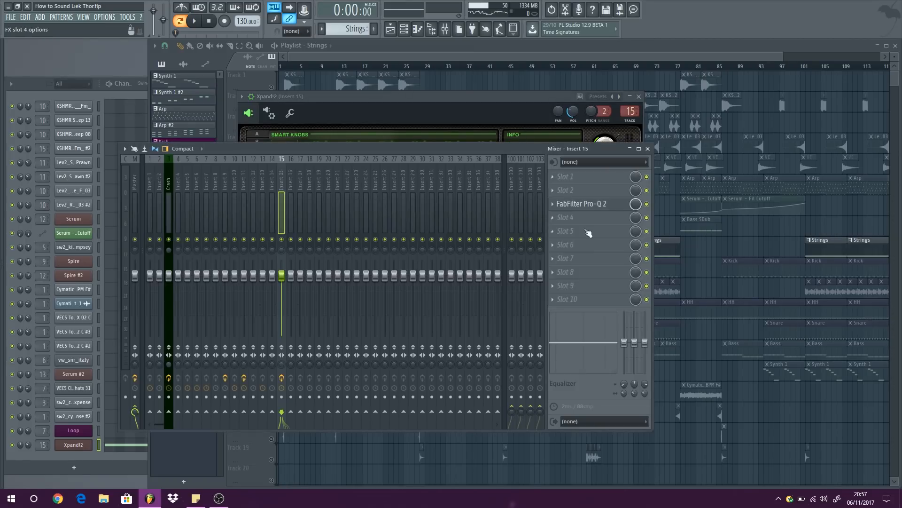
click(607, 207)
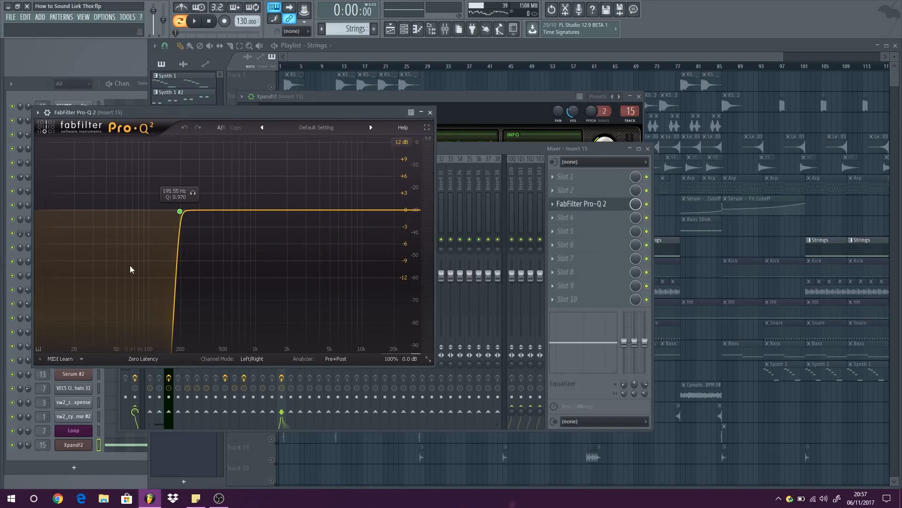
click(430, 113)
click(648, 149)
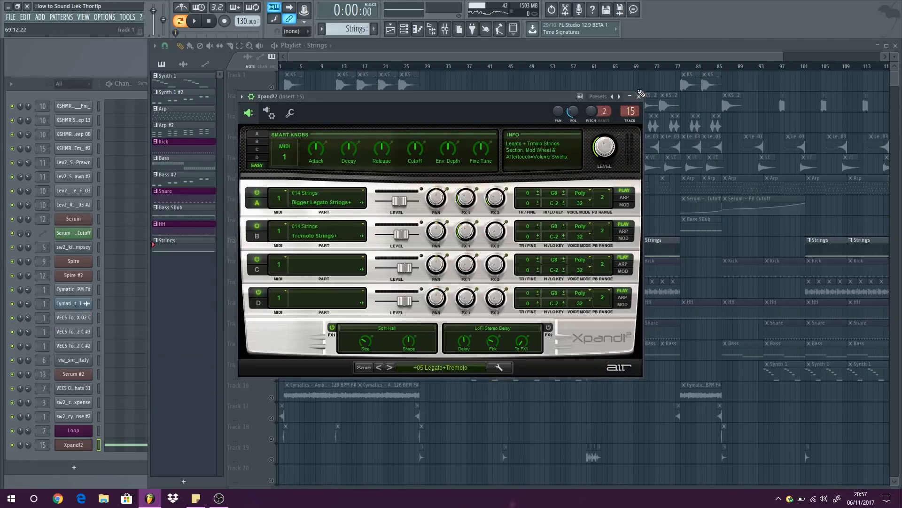
click(639, 96)
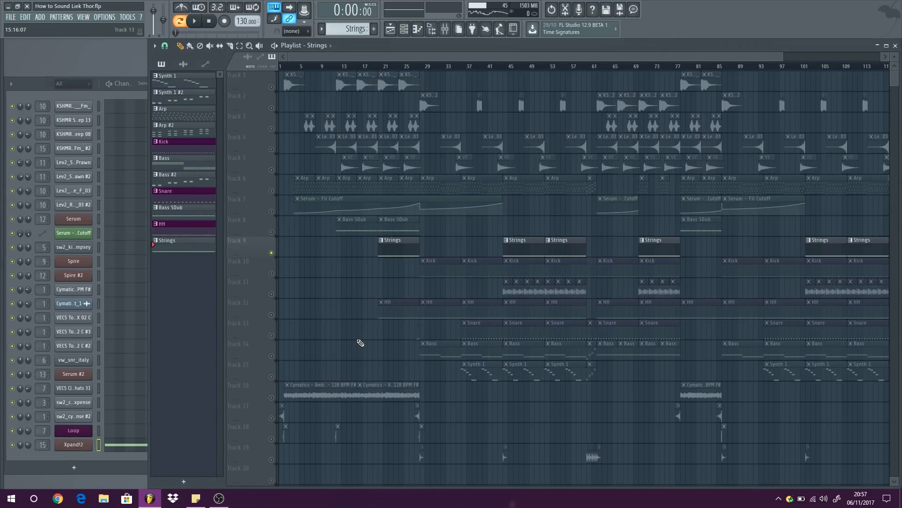
scroll(361, 314, down, 2)
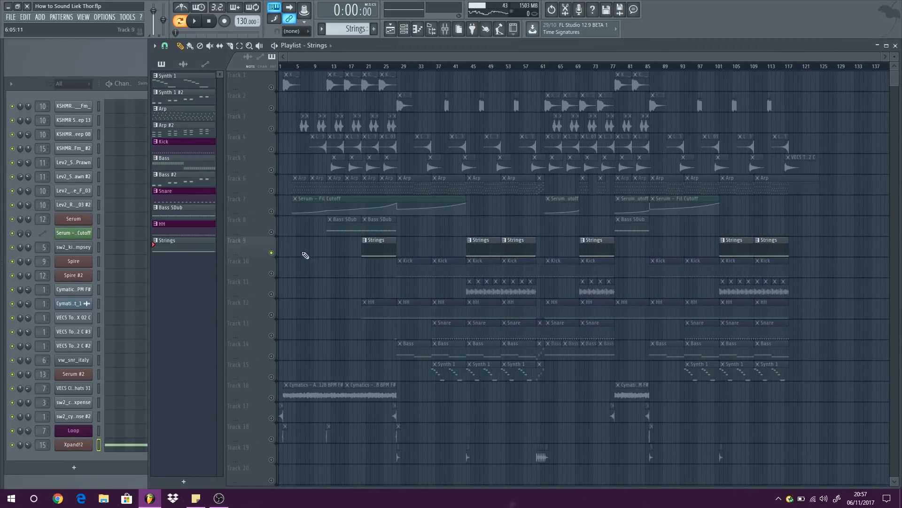
Solo the Bass SDub on track 8 and play its pattern.
scroll(500, 245, up, 5)
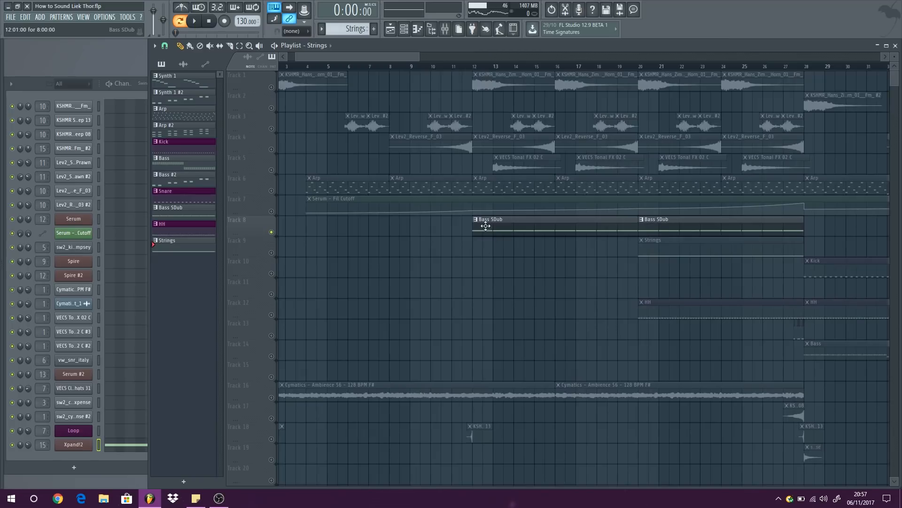
scroll(486, 226, up, 2)
click(483, 225)
click(194, 21)
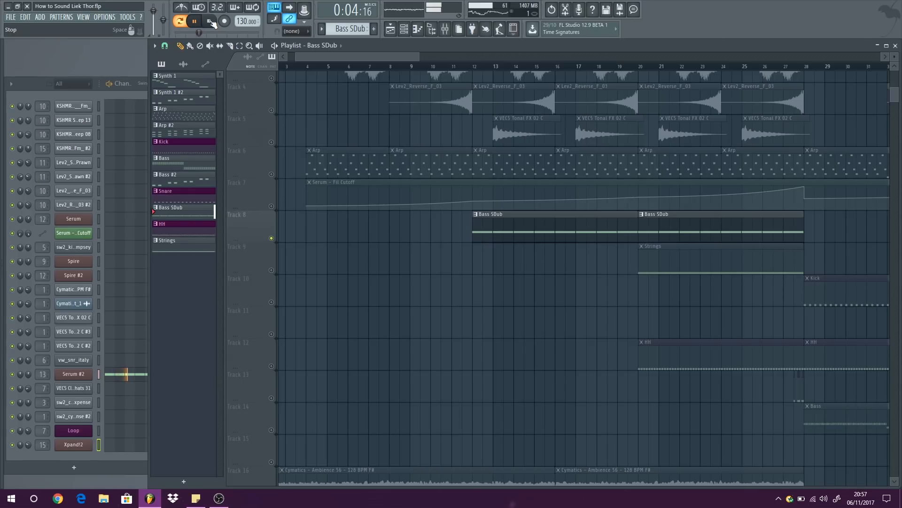
Check the Serum #2 channel's mixer insert 13 and its Serum synth settings, then stop playback and close both windows.
double_click(43, 374)
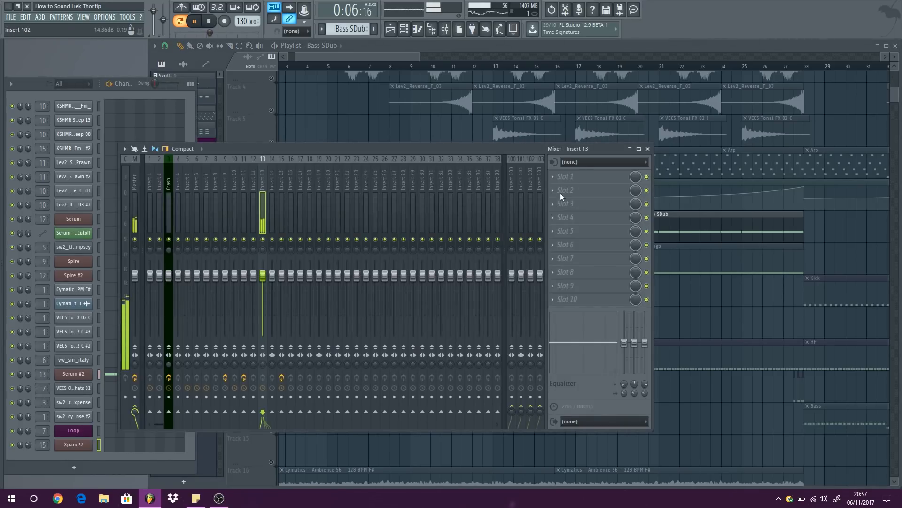
click(74, 374)
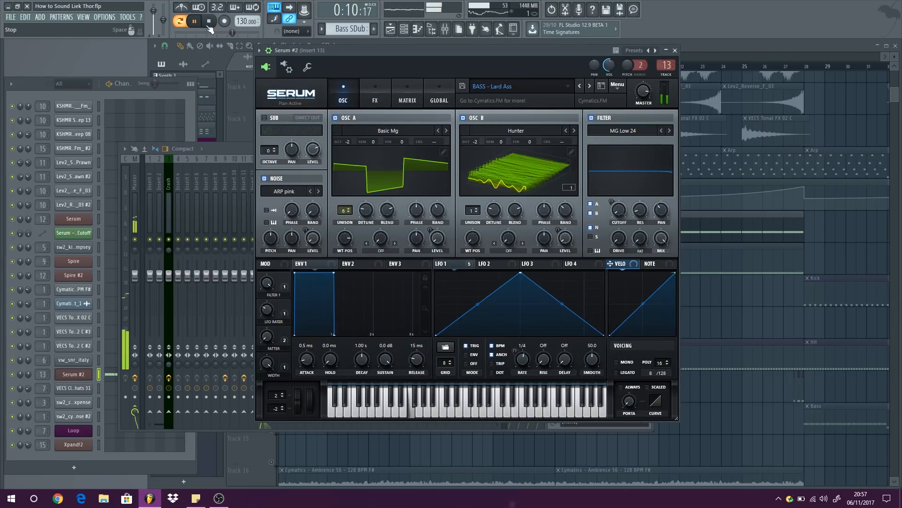
key(space)
click(675, 50)
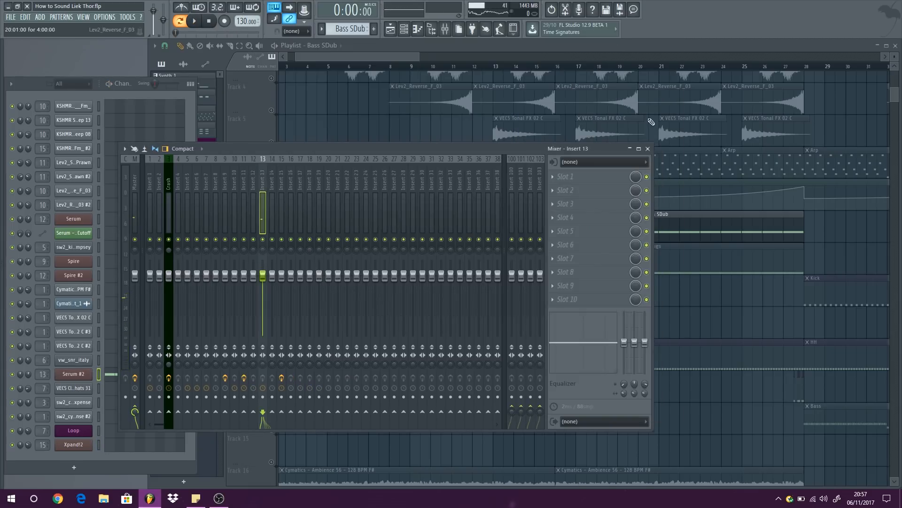
click(648, 148)
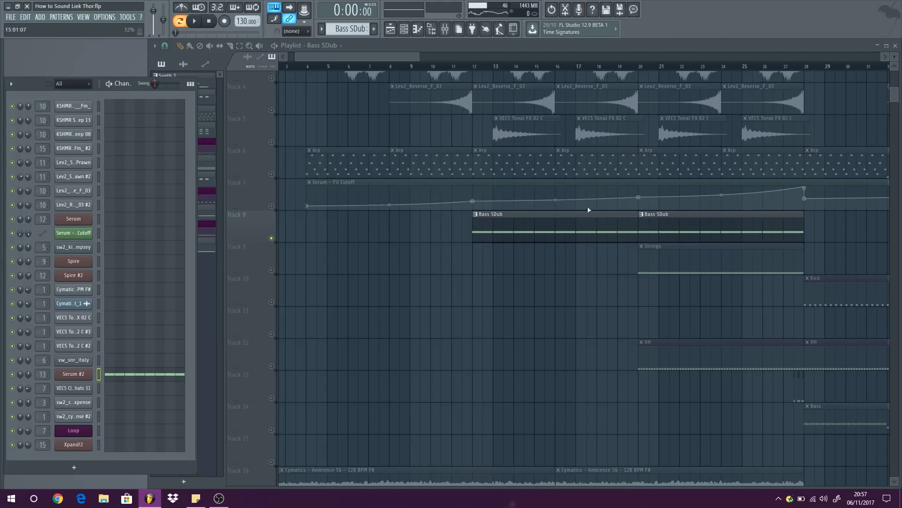
Solo the KSHMR Hans Zimmer Horn clips on track 1 and play them in song mode from bar 2.
right_click(443, 310)
scroll(423, 308, down, 6)
scroll(390, 298, down, 4)
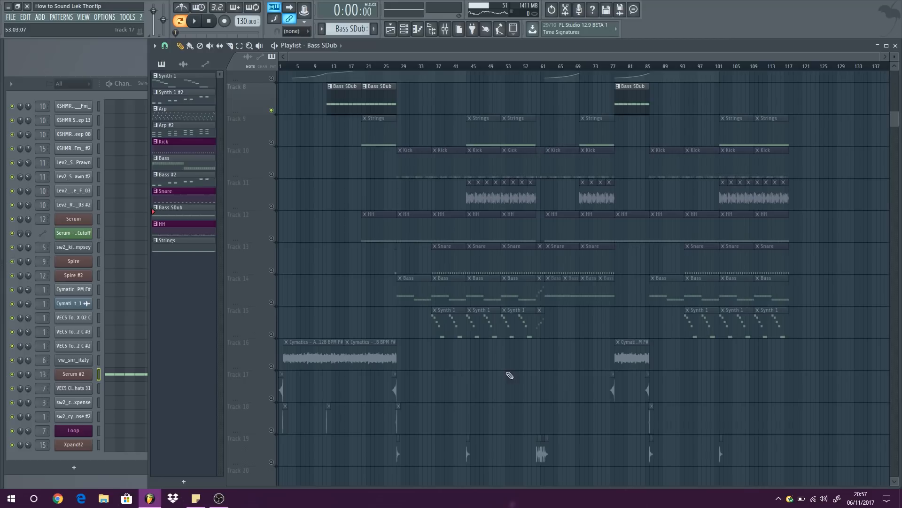
scroll(371, 258, up, 7)
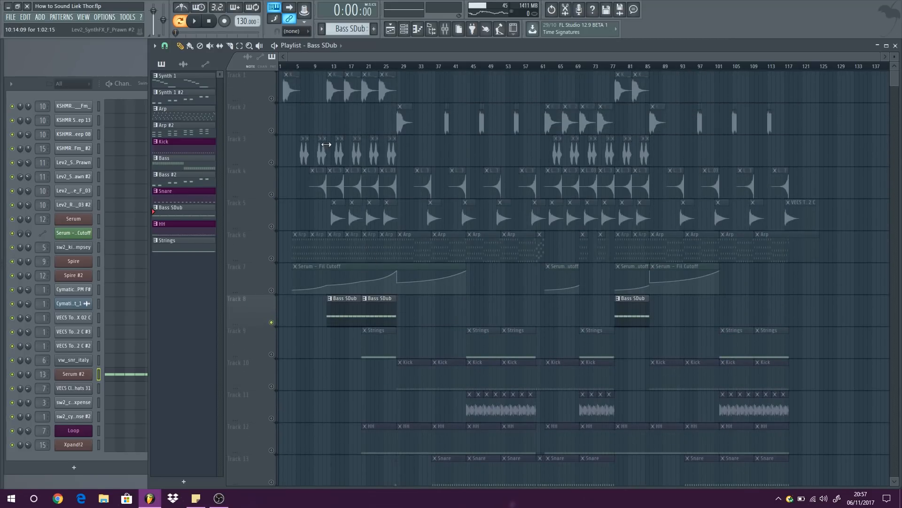
scroll(264, 126, up, 5)
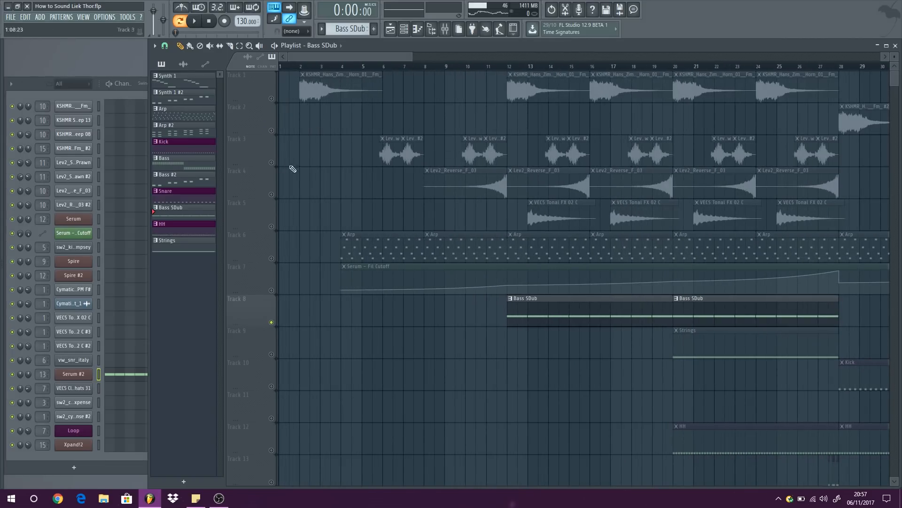
click(330, 91)
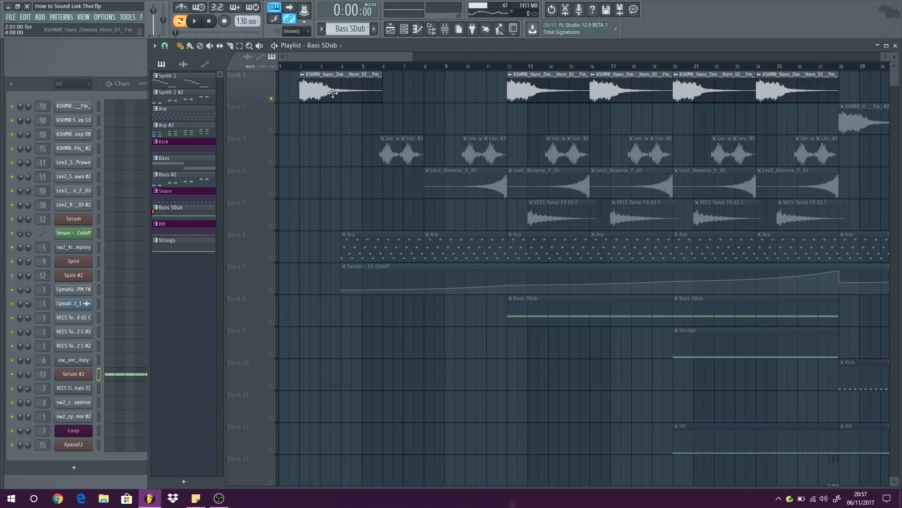
scroll(324, 112, up, 3)
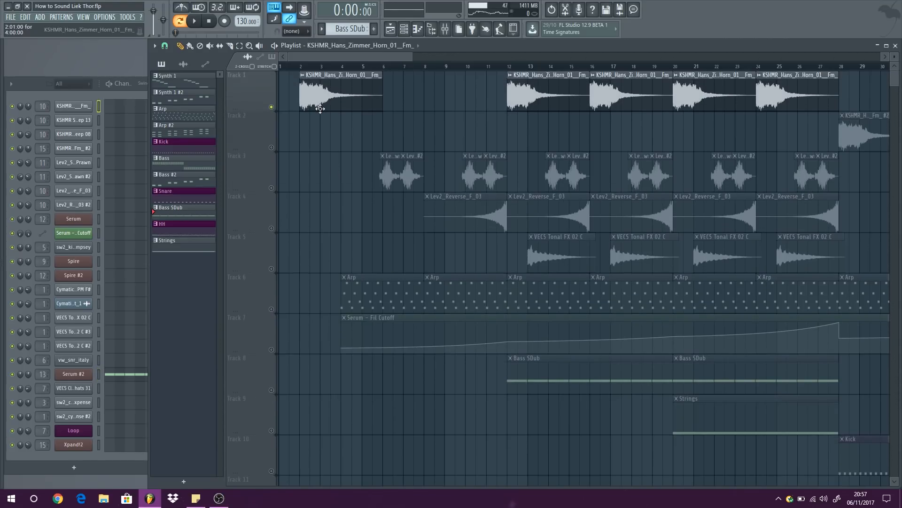
scroll(301, 83, down, 2)
click(191, 22)
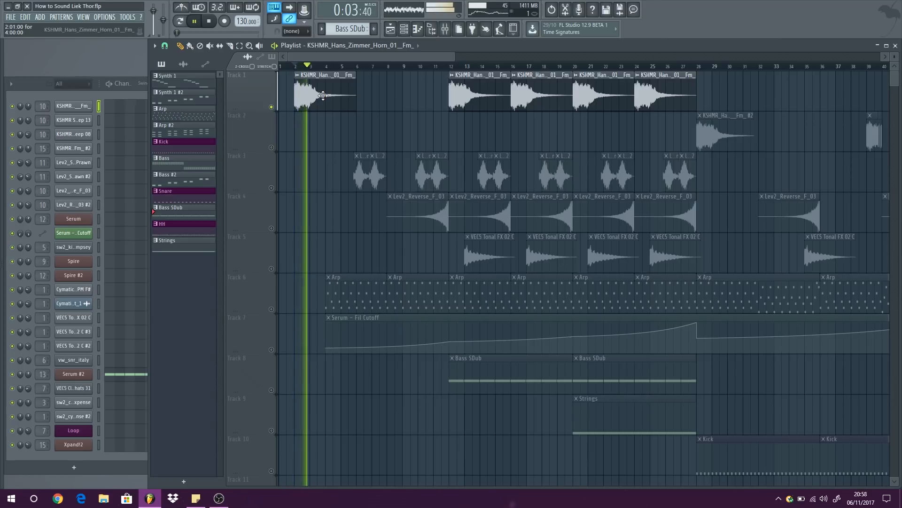
key(space)
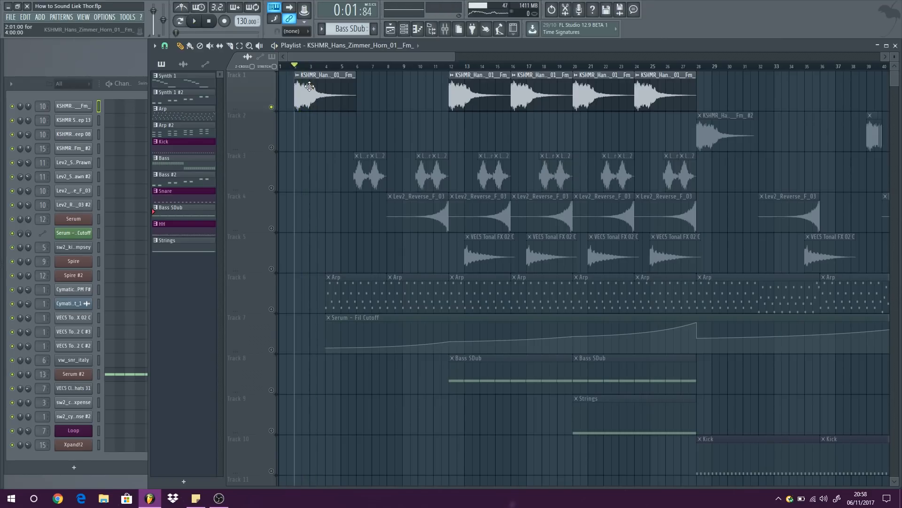
key(space)
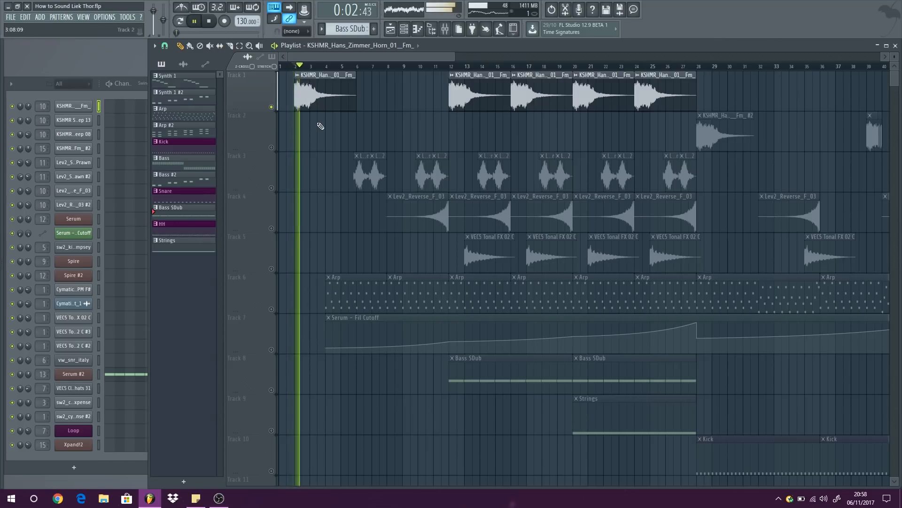
Show the track 1 horn's sample settings and its mixer insert 10, then close the mixer and stop playback.
double_click(310, 91)
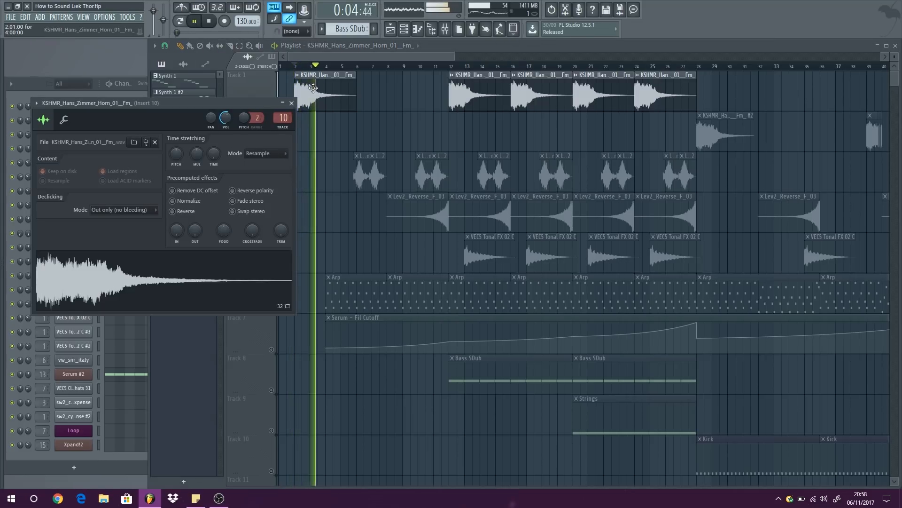
click(283, 119)
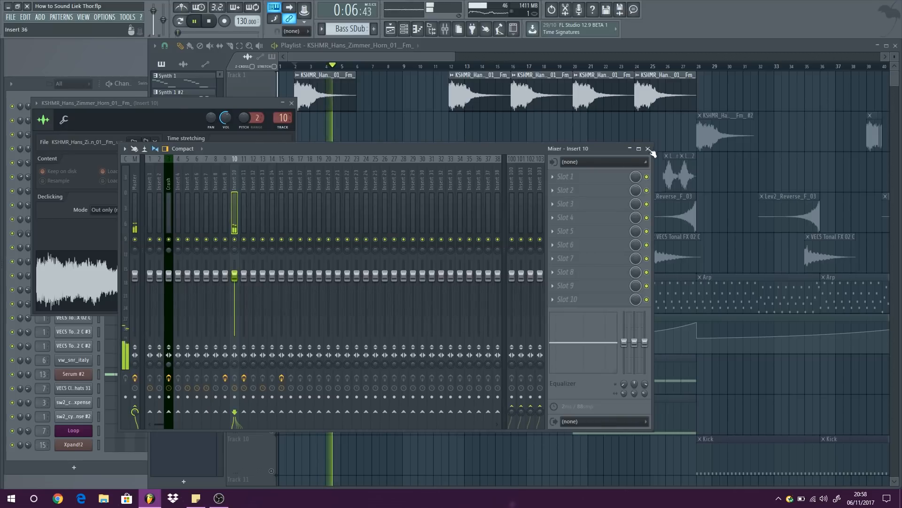
click(648, 149)
key(space)
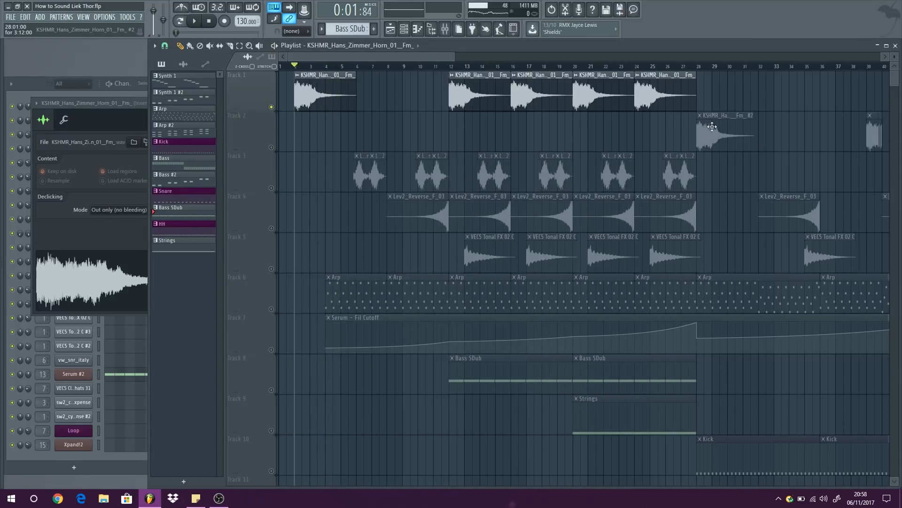
Solo the horn #2 clips on track 2 and examine their sample settings and the FabFilter Pro-Q 2 on mixer insert 15.
right_click(272, 147)
scroll(399, 153, right, 10)
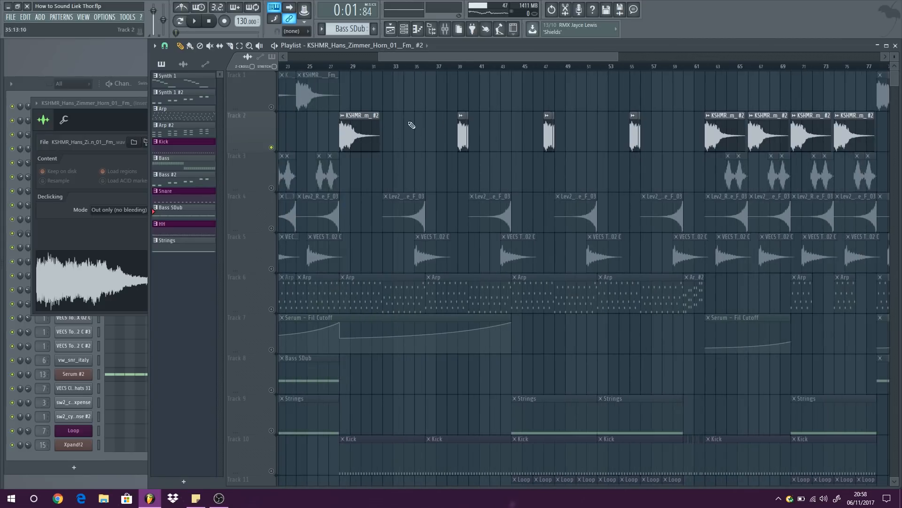
double_click(354, 123)
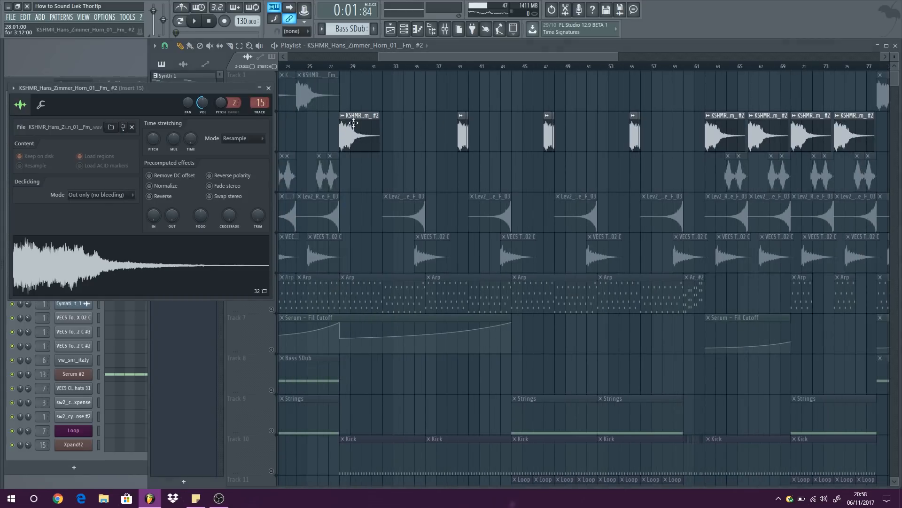
double_click(260, 104)
click(577, 209)
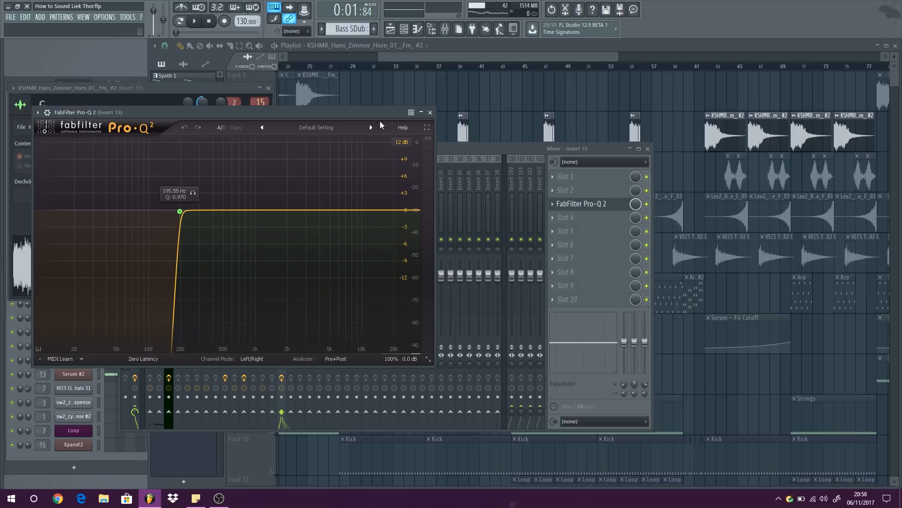
click(647, 148)
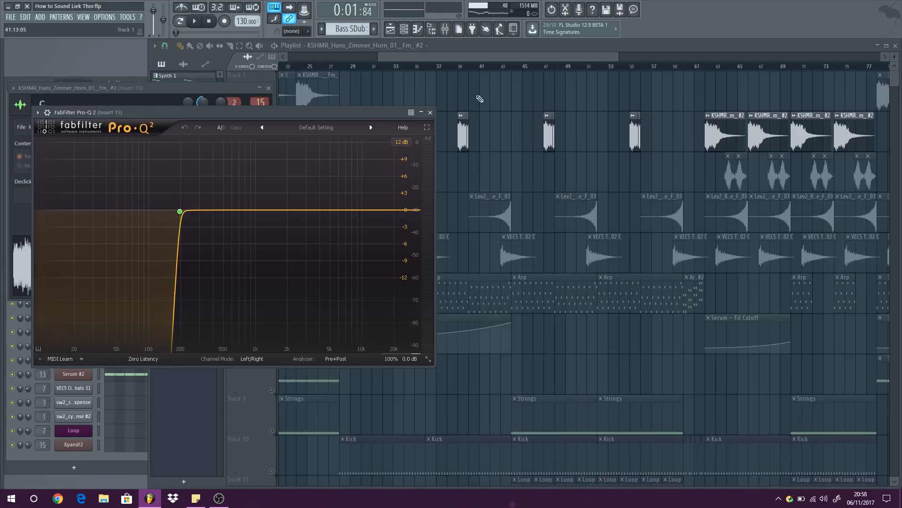
click(431, 112)
Play the soloed track 2 horn from bar 28 and stop playback.
click(346, 67)
click(194, 21)
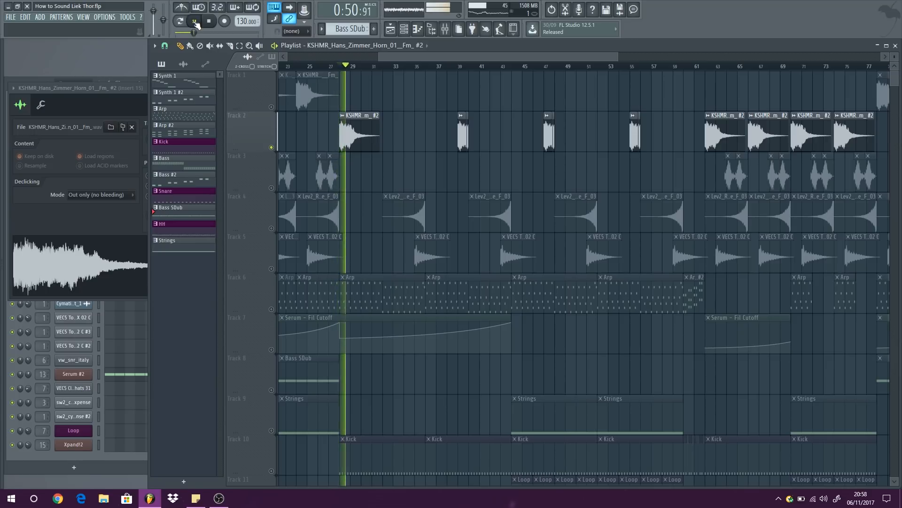
key(space)
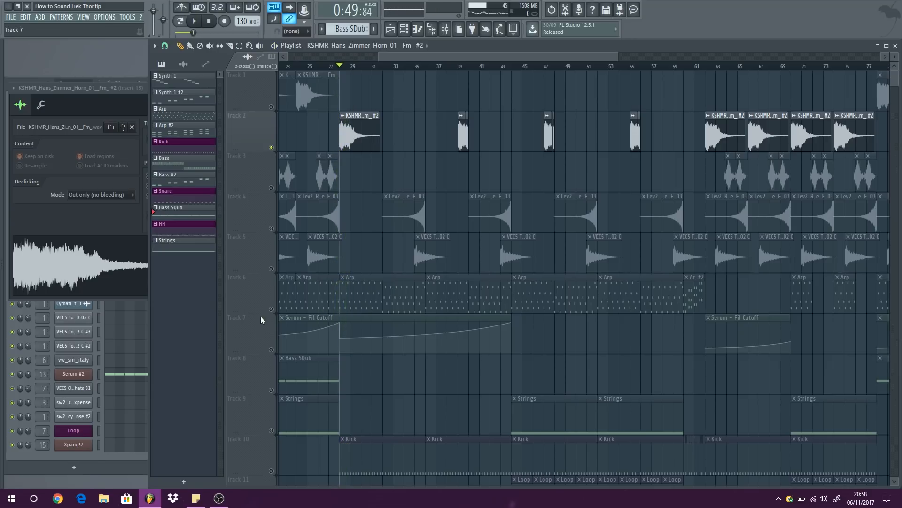
Play the soloed Arp on track 6, unmute the filter cutoff automation, Kick, Bass and track 2 horn alongside it, and stop playback.
click(273, 309)
click(194, 21)
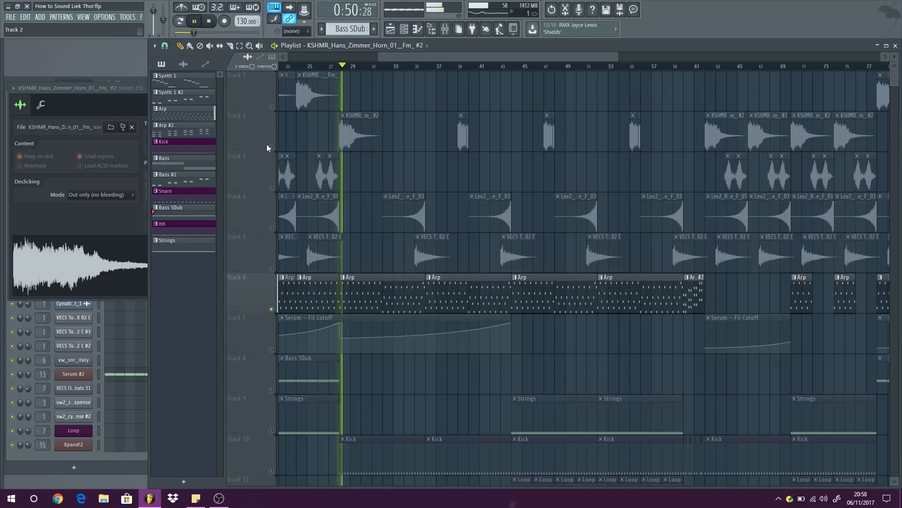
click(273, 350)
scroll(329, 416, down, 3)
click(273, 350)
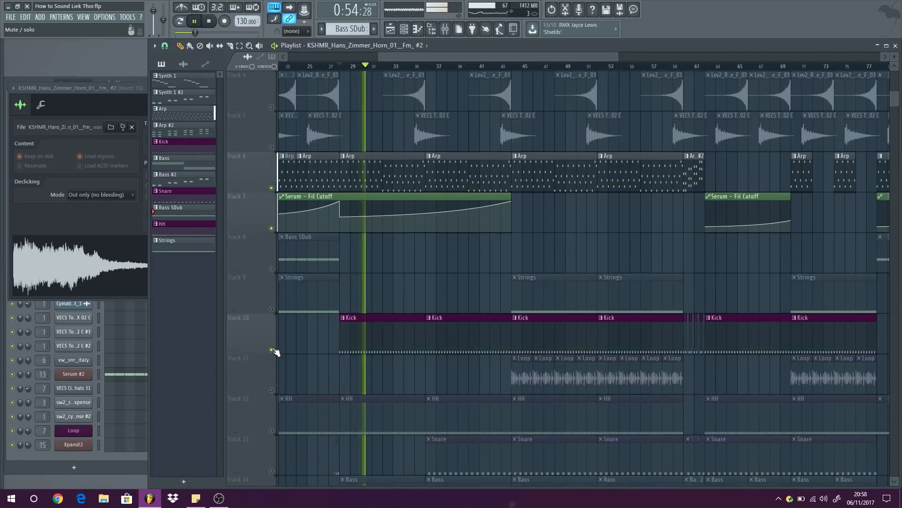
scroll(276, 353, down, 4)
scroll(447, 262, up, 7)
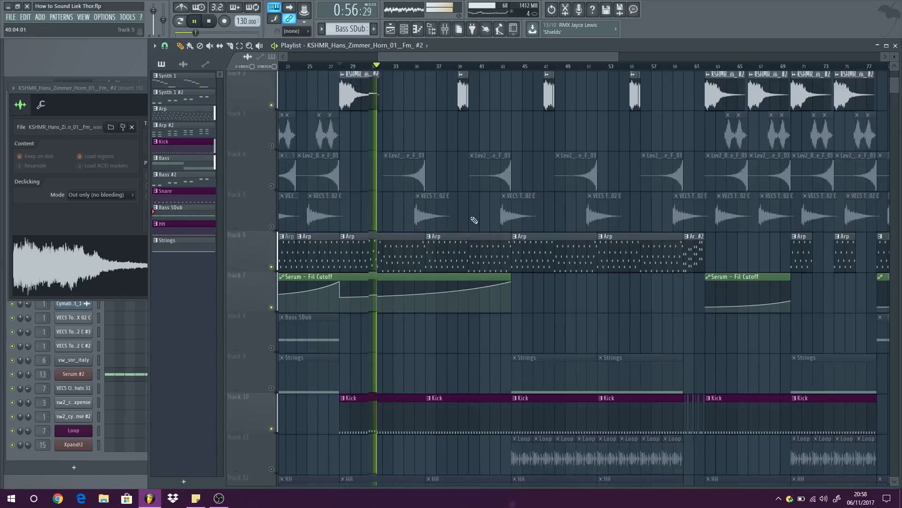
scroll(465, 146, up, 6)
key(space)
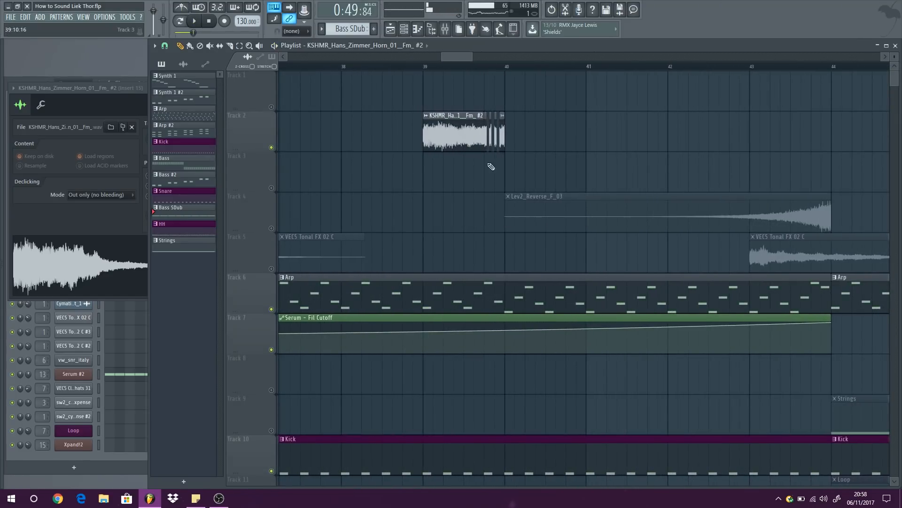
Delete the short chopped horn pieces before bar 40 on track 2 and extend the remaining clip up to bar 40.
scroll(535, 127, up, 3)
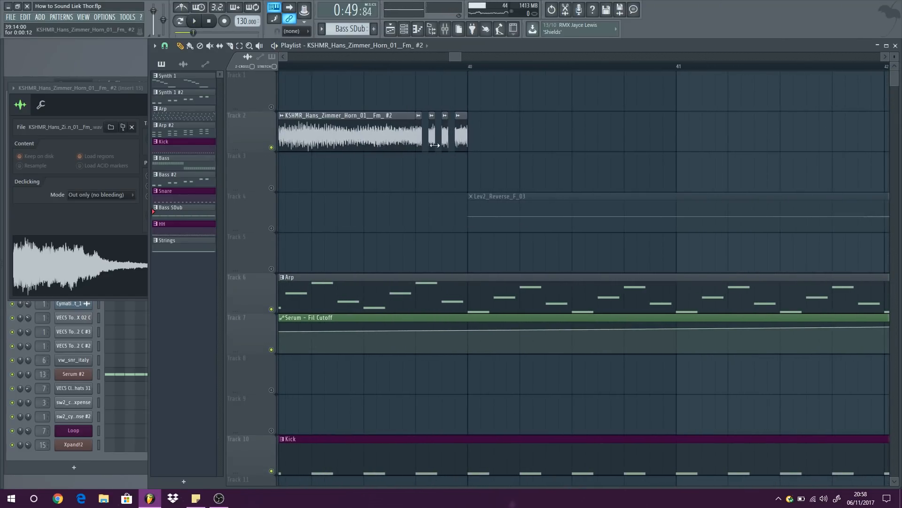
scroll(519, 127, down, 3)
scroll(470, 132, up, 5)
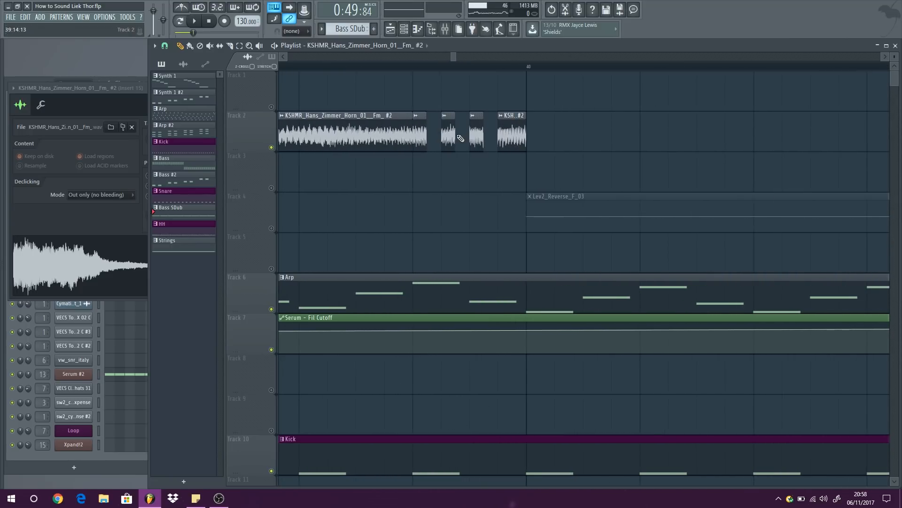
right_click(418, 127)
right_click(448, 129)
right_click(476, 129)
right_click(509, 127)
drag(411, 121, 519, 118)
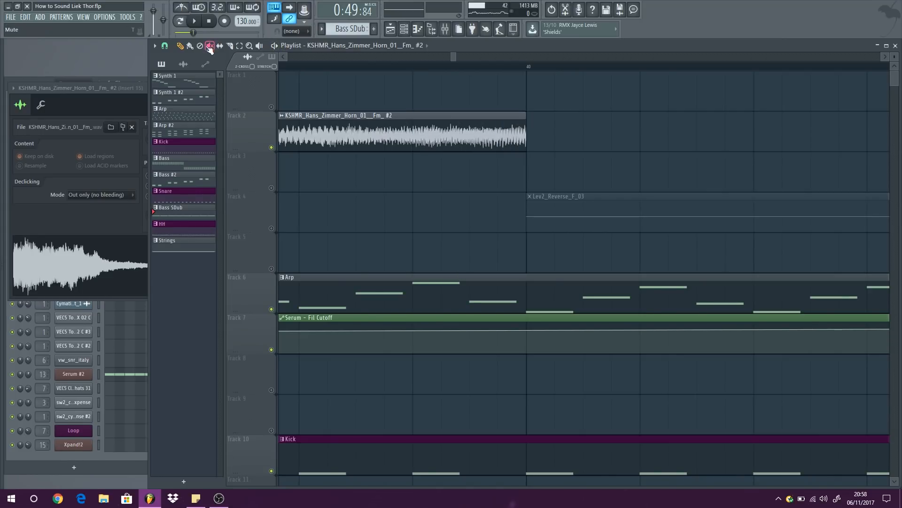
Set the playlist snap to 1/2 step and slice the end of the track 2 horn clip into short pieces before bar 40.
click(164, 46)
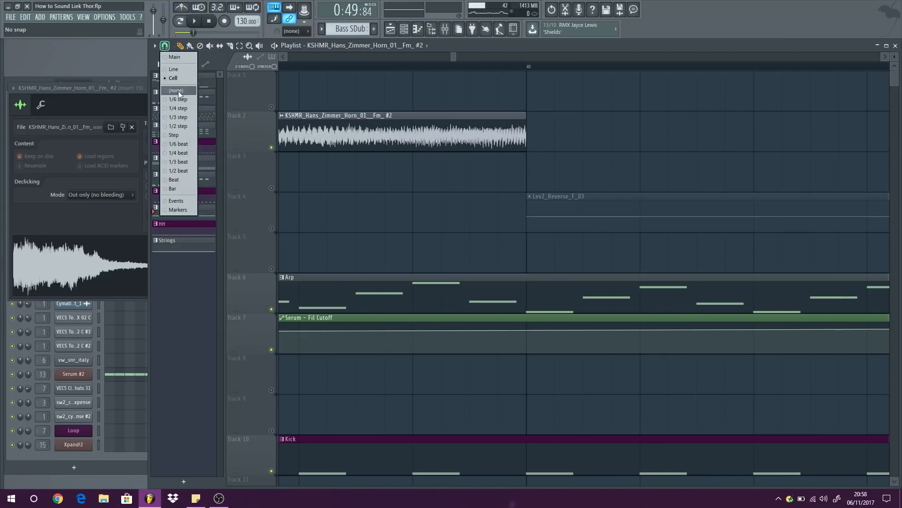
click(183, 135)
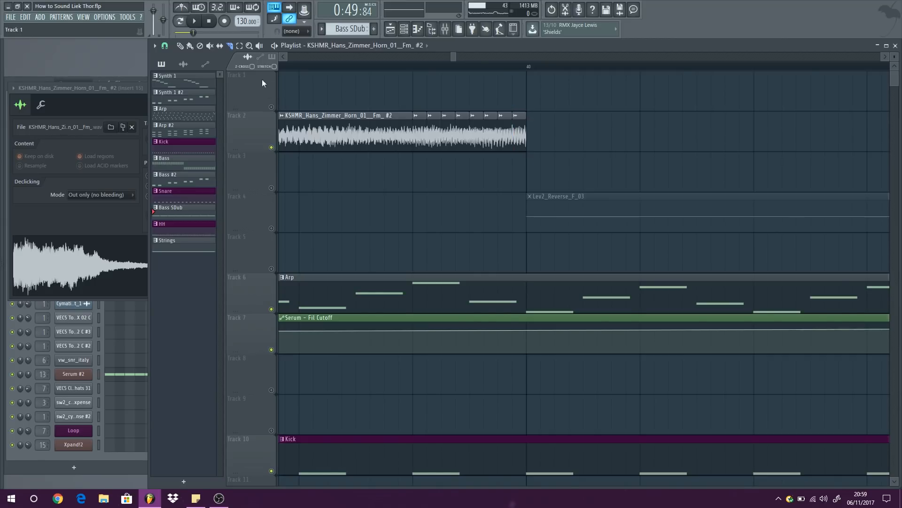
Set the playlist snap back to Cell and delete alternate horn slices before bar 40 to create a stutter.
click(167, 46)
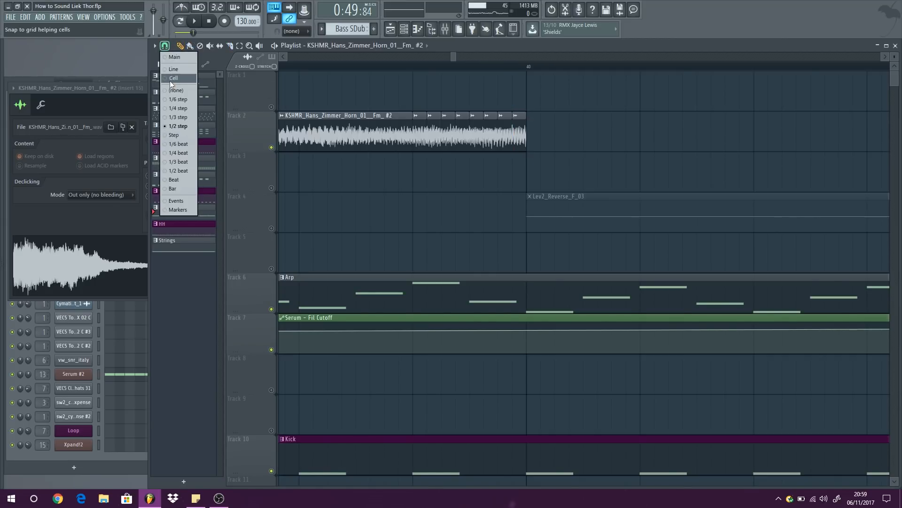
click(170, 80)
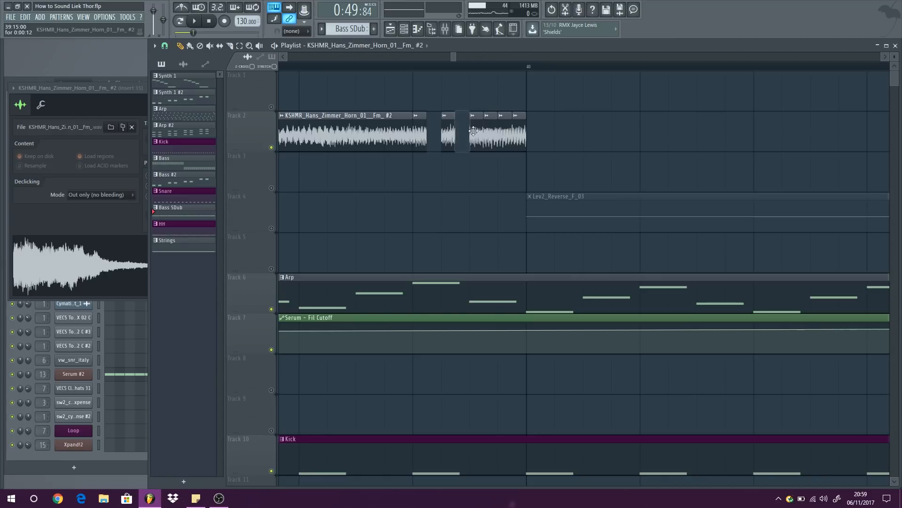
right_click(521, 137)
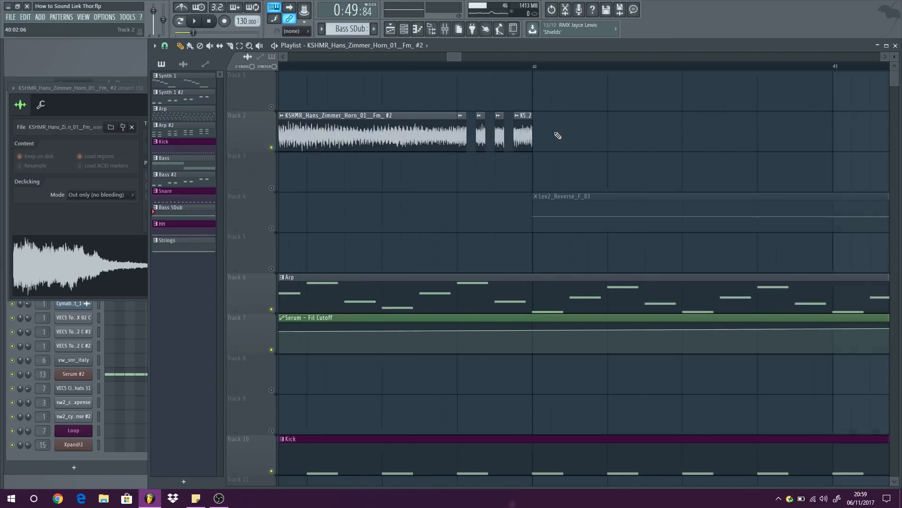
Solo the track 2 horn, play its stutter cuts from just after bar 38, and stop playback.
scroll(556, 135, down, 3)
right_click(272, 148)
click(386, 69)
key(space)
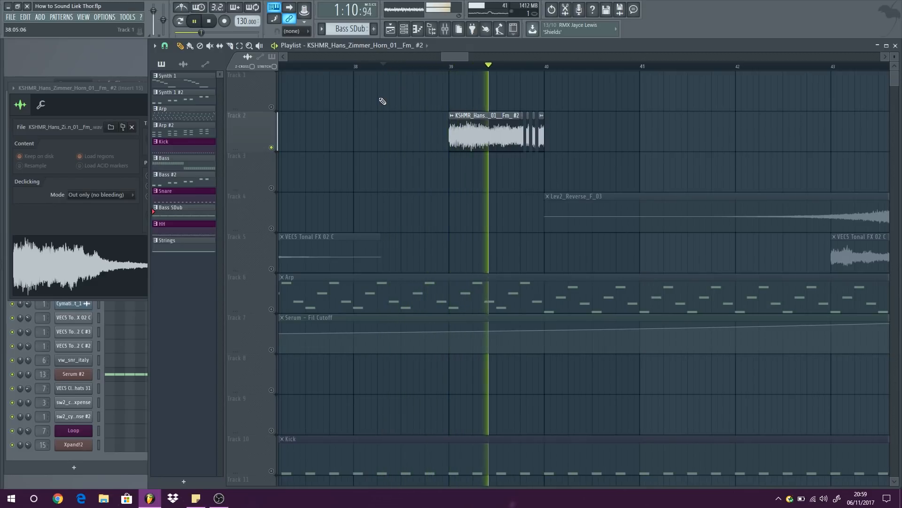
key(space)
Unmute the Arp, Kick and Bass tracks alongside the track 2 horn, play the horn stutter in context, and stop playback.
scroll(334, 128, down, 4)
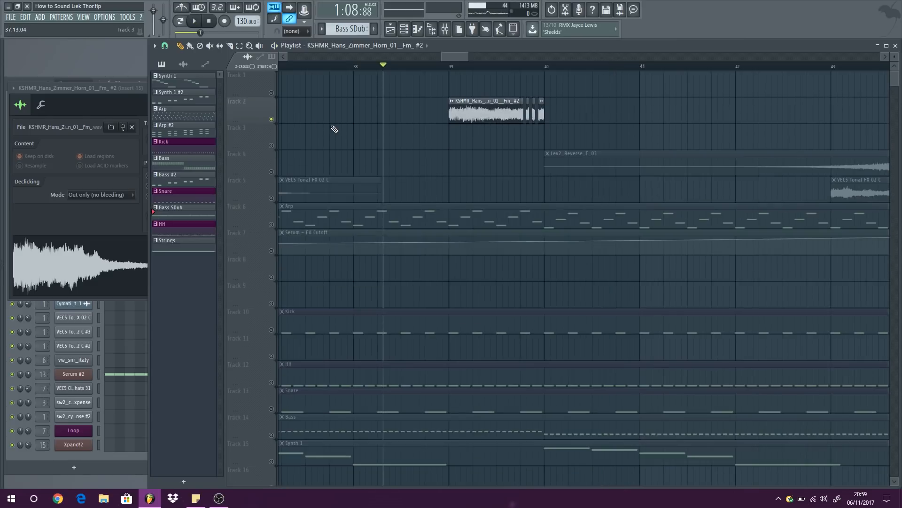
click(271, 153)
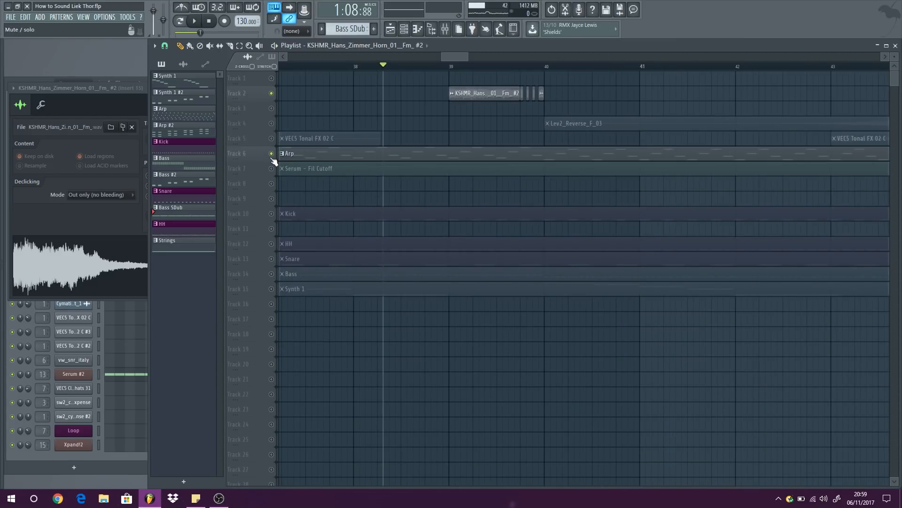
click(272, 213)
click(271, 274)
key(space)
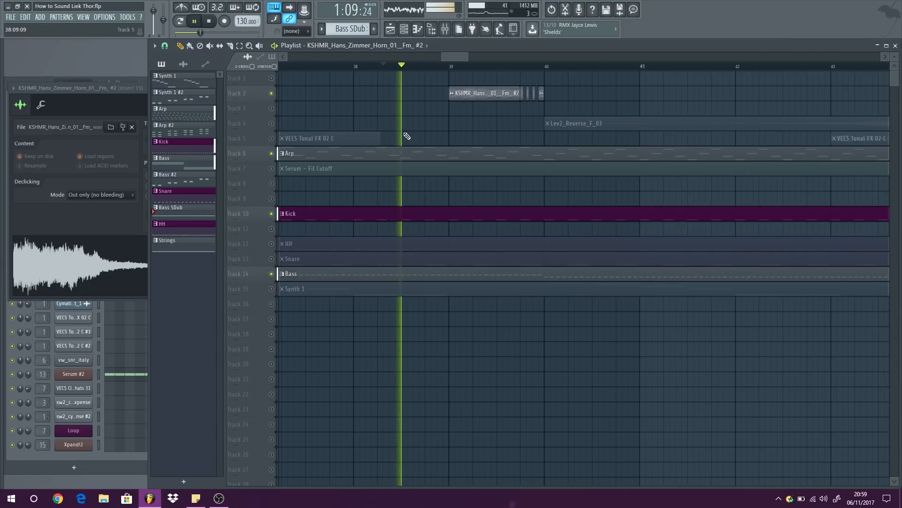
scroll(402, 101, down, 2)
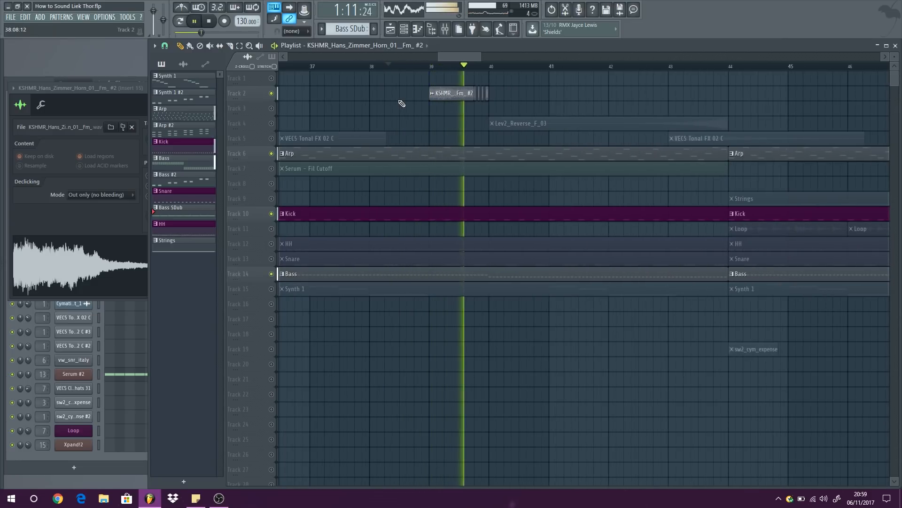
key(space)
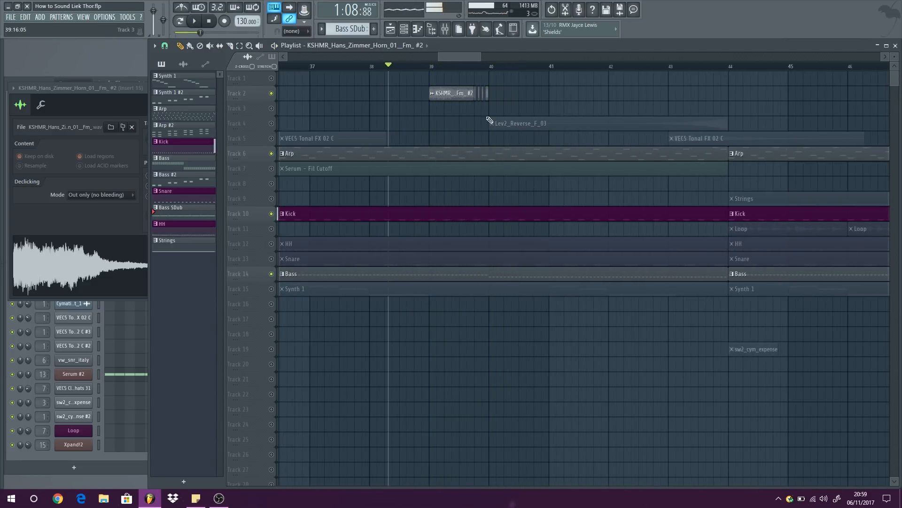
Solo track 3, close the horn's channel settings, play the Lev2_SynthFX_F_Prawn clips from just before bar 6, and stop playback.
scroll(489, 120, down, 6)
scroll(377, 139, up, 2)
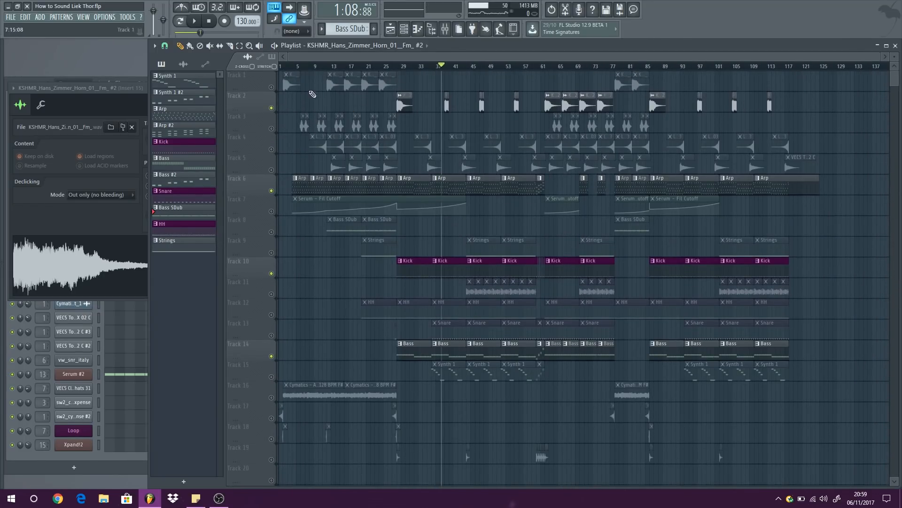
scroll(278, 87, up, 5)
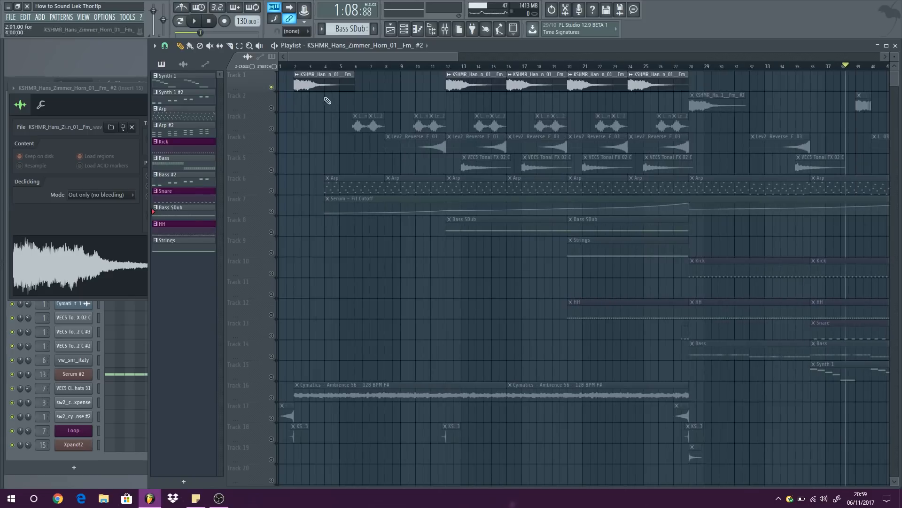
click(272, 146)
scroll(357, 126, up, 5)
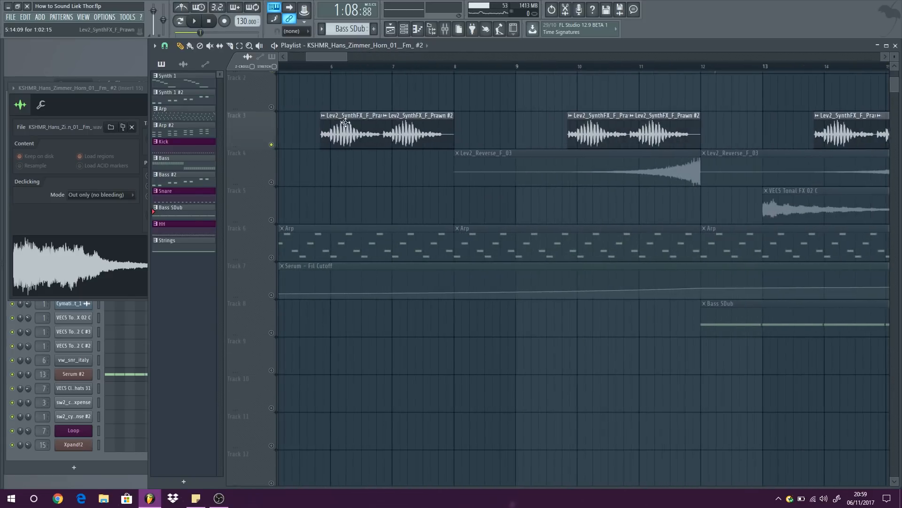
click(124, 89)
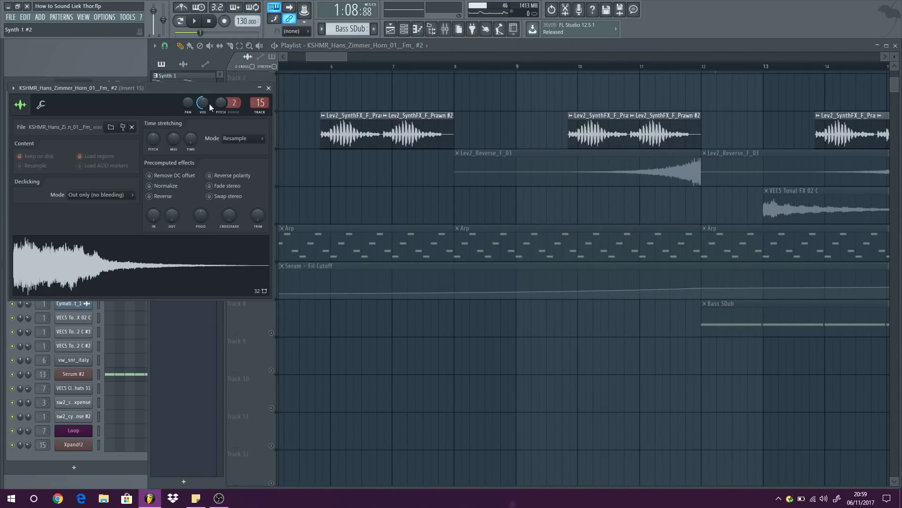
click(269, 89)
key(space)
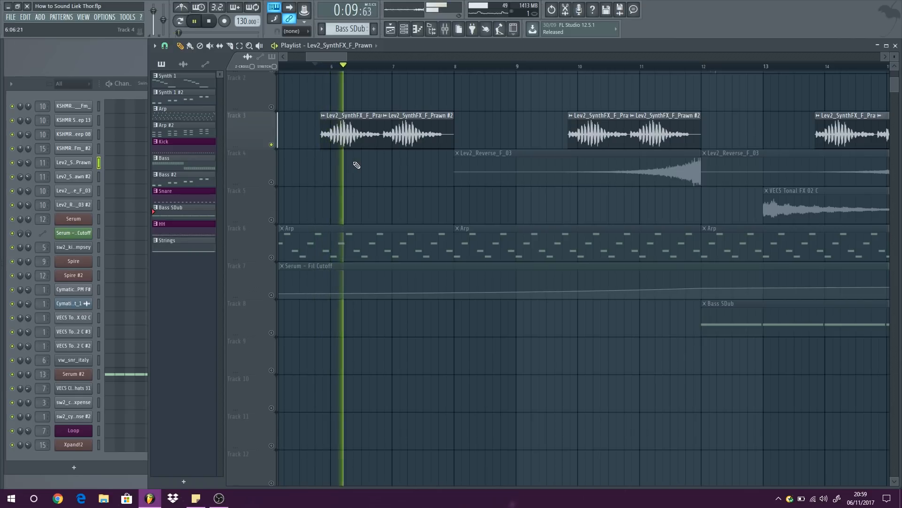
key(space)
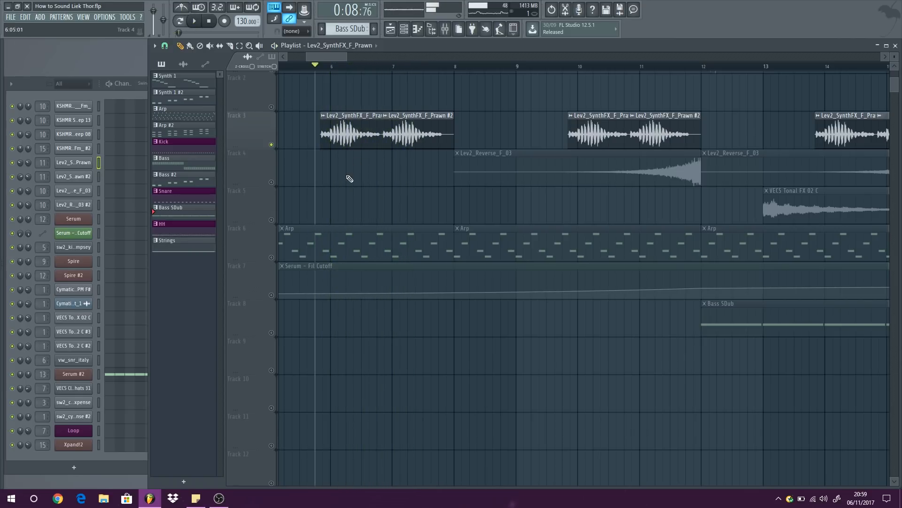
Open the channel settings of both Lev2_SynthFX_F_Prawn clips on track 3 and show their mixer insert 11.
double_click(348, 130)
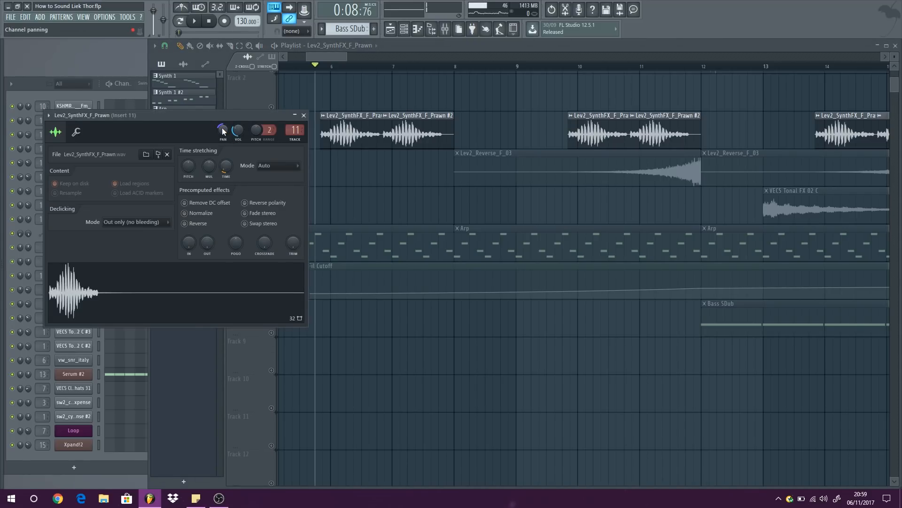
double_click(436, 130)
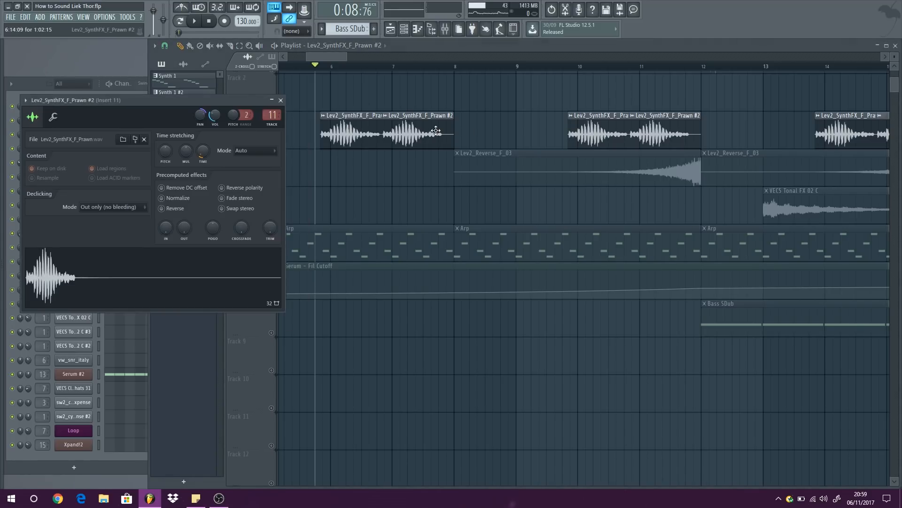
double_click(269, 114)
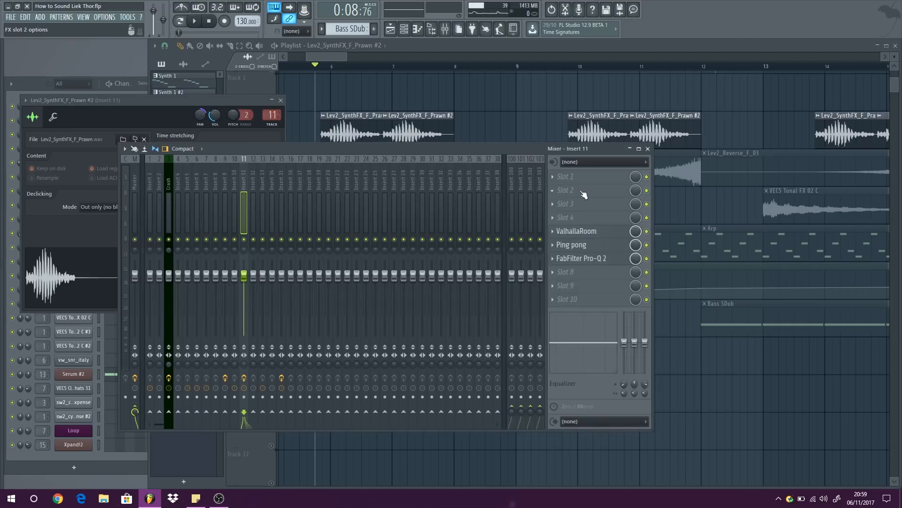
Examine the ValhallaRoom reverb and the Ping pong delay on insert 11, including the delay's preset list, and close both.
click(608, 235)
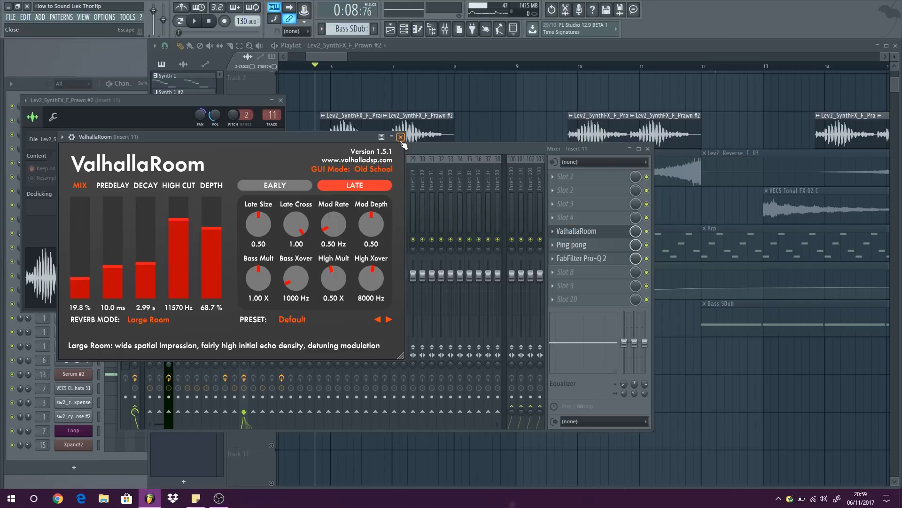
click(400, 137)
click(591, 250)
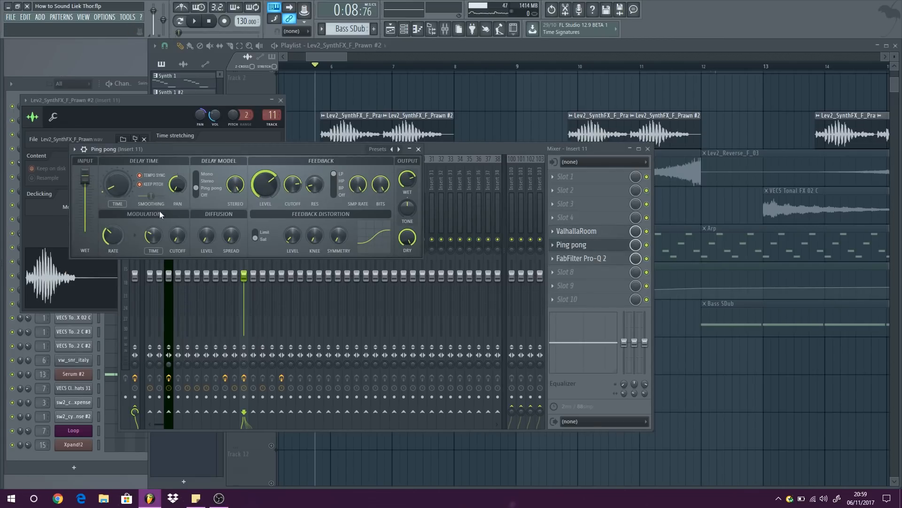
click(74, 149)
mouse_move(125, 176)
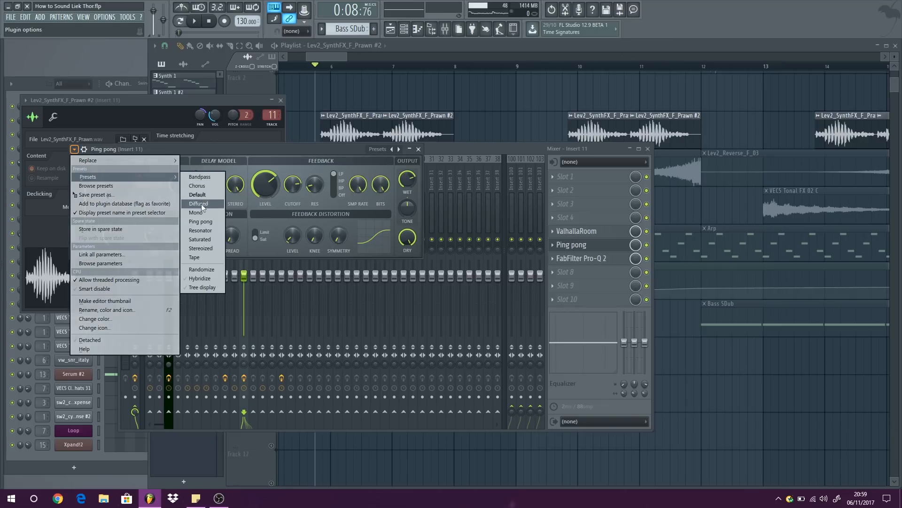
click(435, 159)
click(419, 149)
Examine the FabFilter Pro-Q 2 curve on insert 11, and close the equalizer, the mixer and the Prawn #2 channel settings.
click(608, 259)
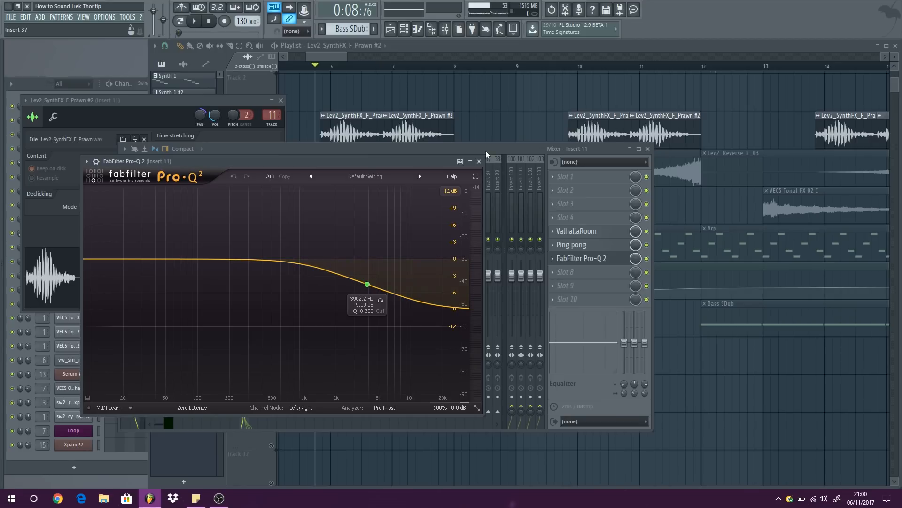
click(478, 162)
click(648, 149)
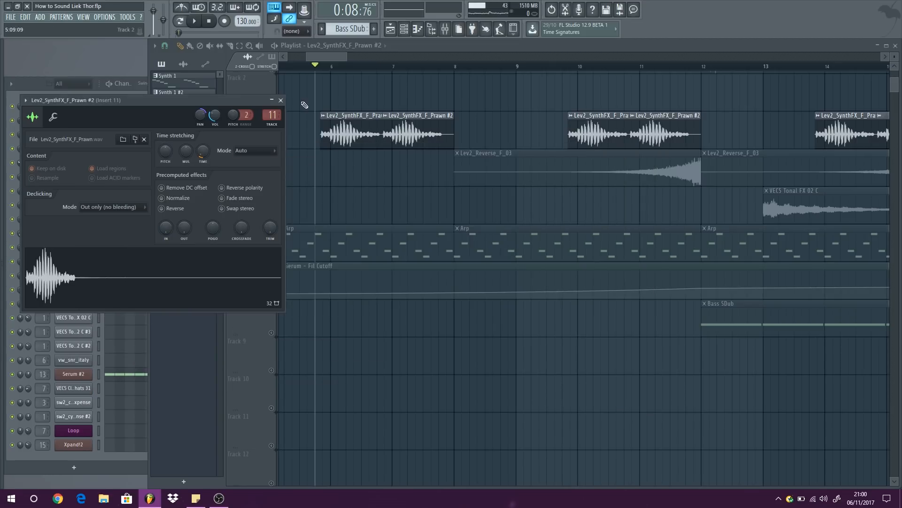
click(281, 100)
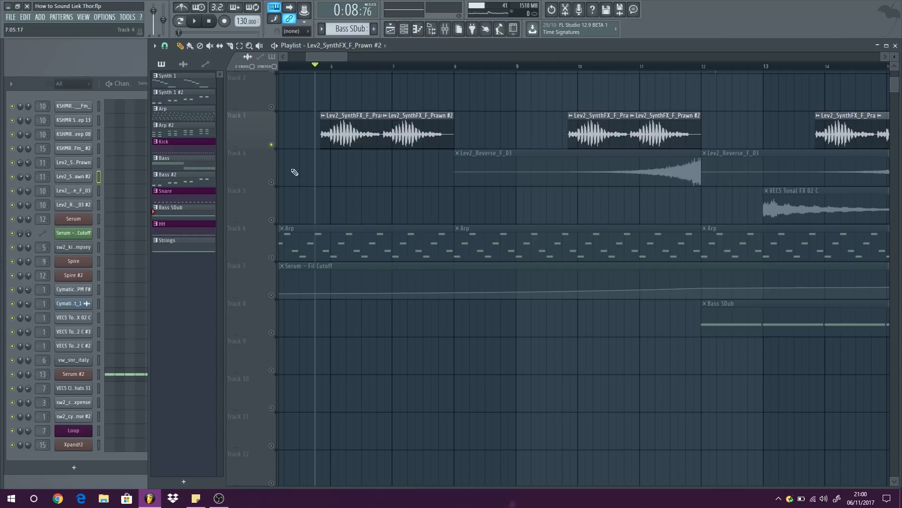
Solo track 4 and play its Lev2_Reverse_F_03 clips from just after bar 8.
scroll(378, 184, down, 8)
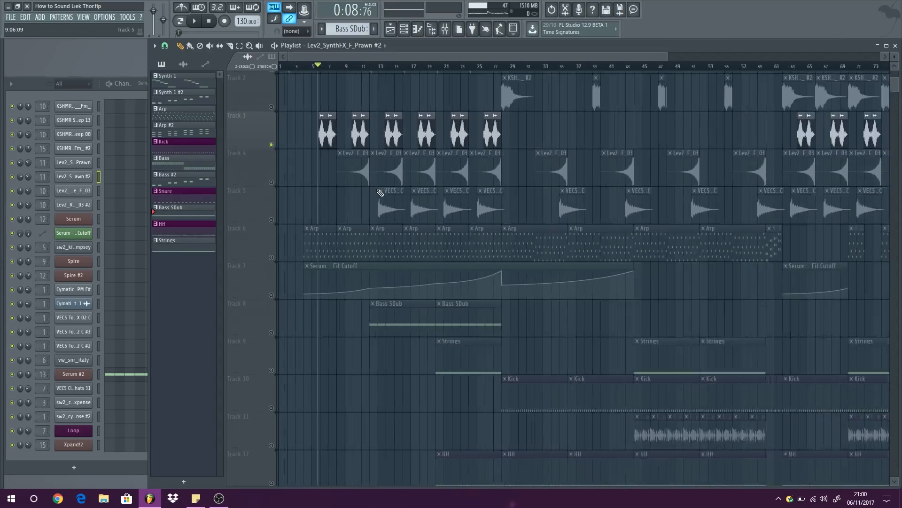
scroll(476, 121, up, 5)
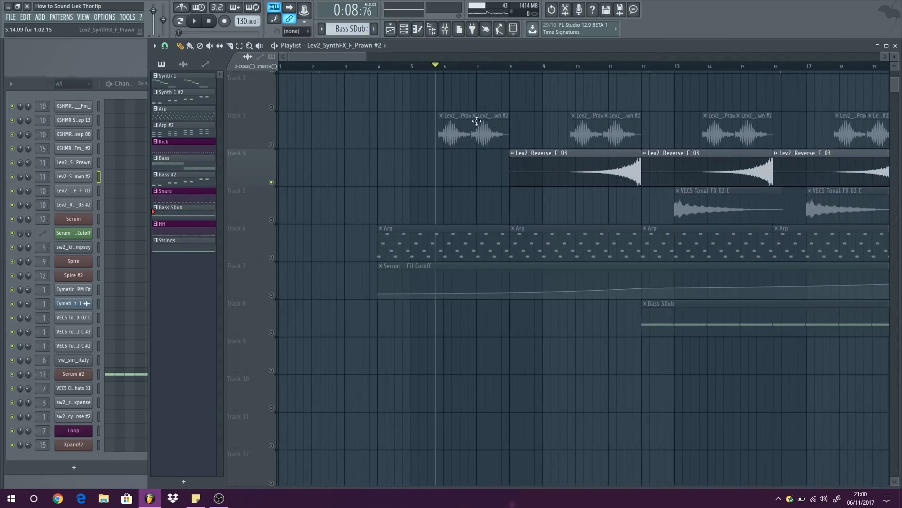
click(522, 69)
scroll(389, 173, down, 2)
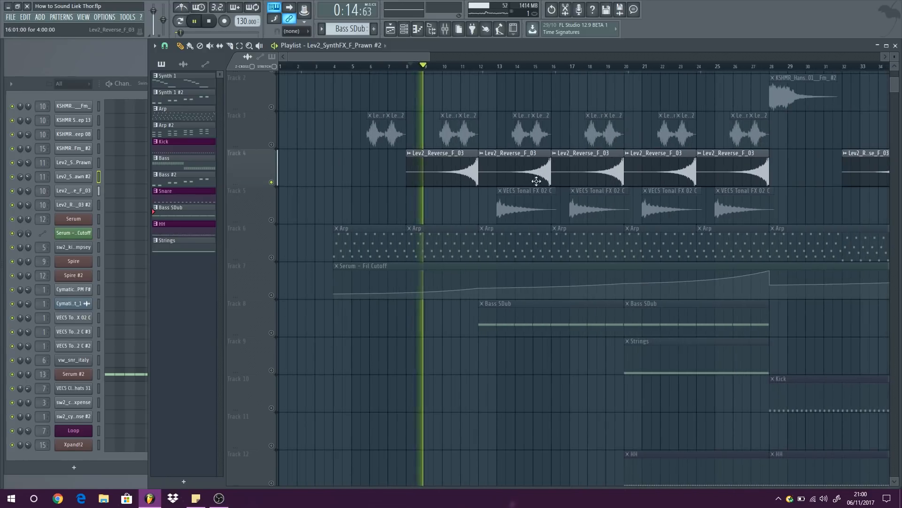
scroll(491, 158, up, 2)
Examine the Lev2_Reverse_F_03 channel settings and its mixer insert 10, close both, and stop playback.
double_click(437, 161)
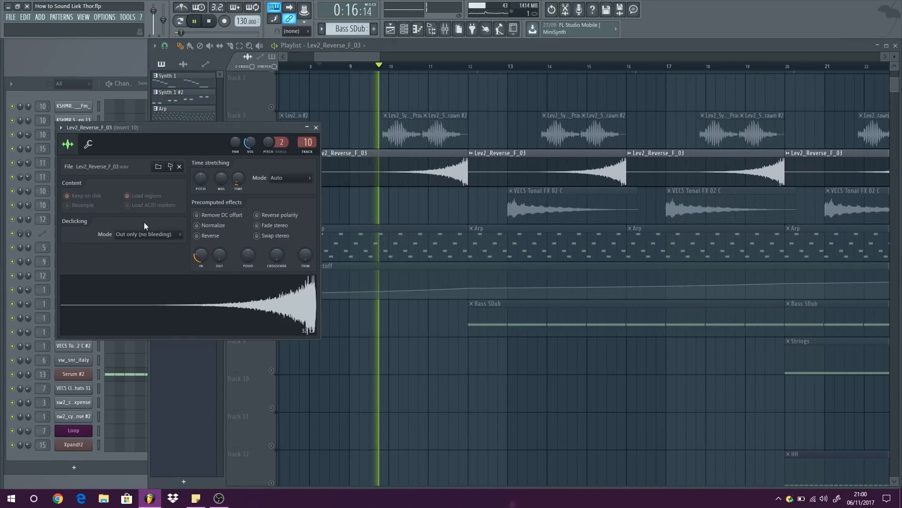
double_click(304, 143)
click(649, 148)
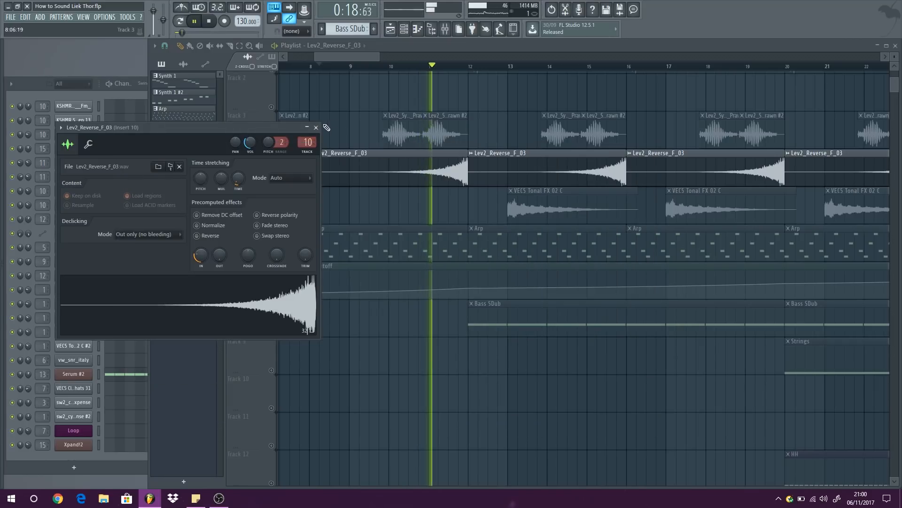
click(317, 128)
scroll(358, 127, down, 3)
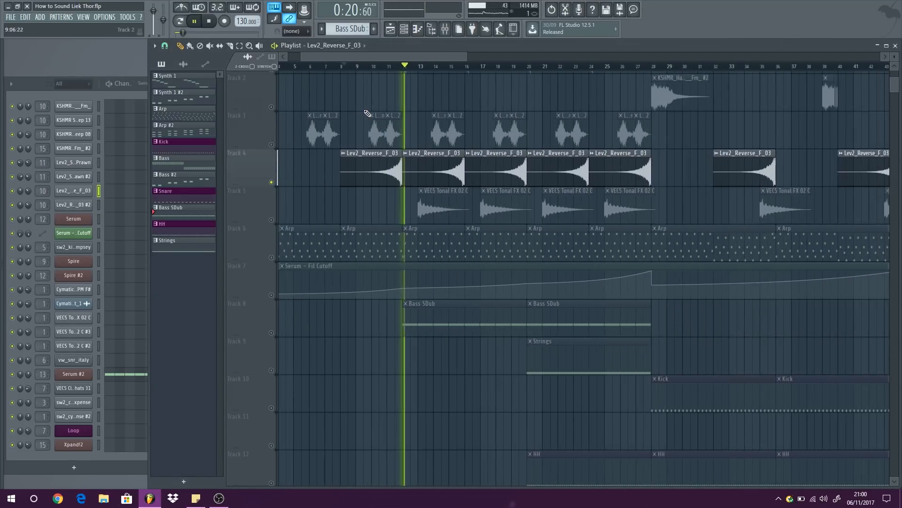
key(space)
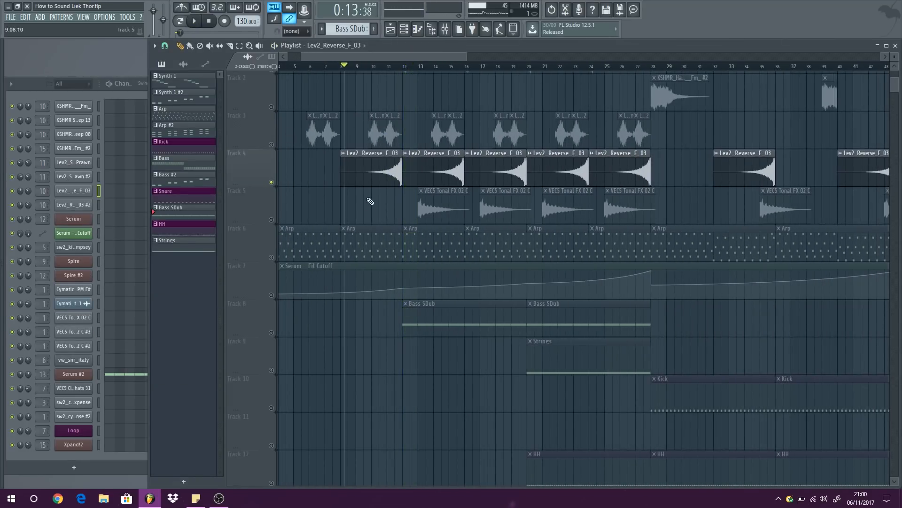
Solo track 5, open the VEC5 Tonal FX 02 C channel settings, and play its clips from just before bar 13.
click(272, 219)
double_click(437, 207)
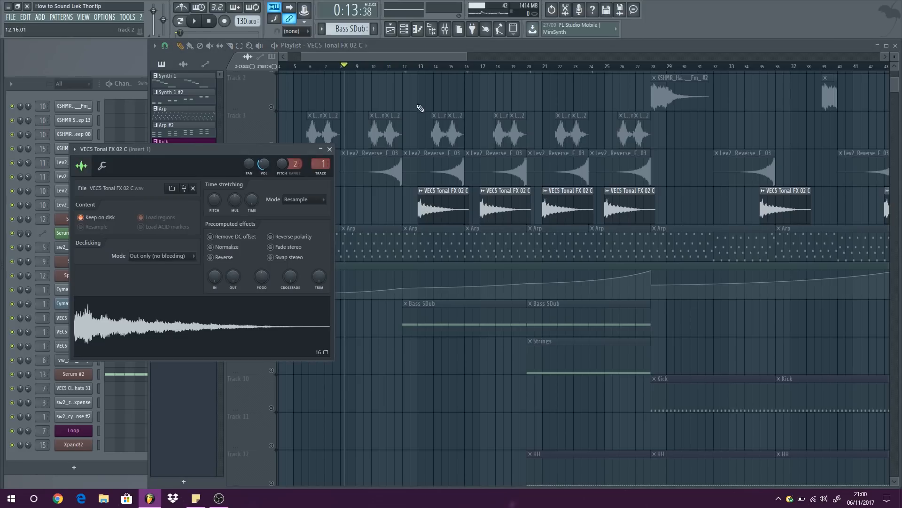
key(space)
scroll(422, 91, up, 4)
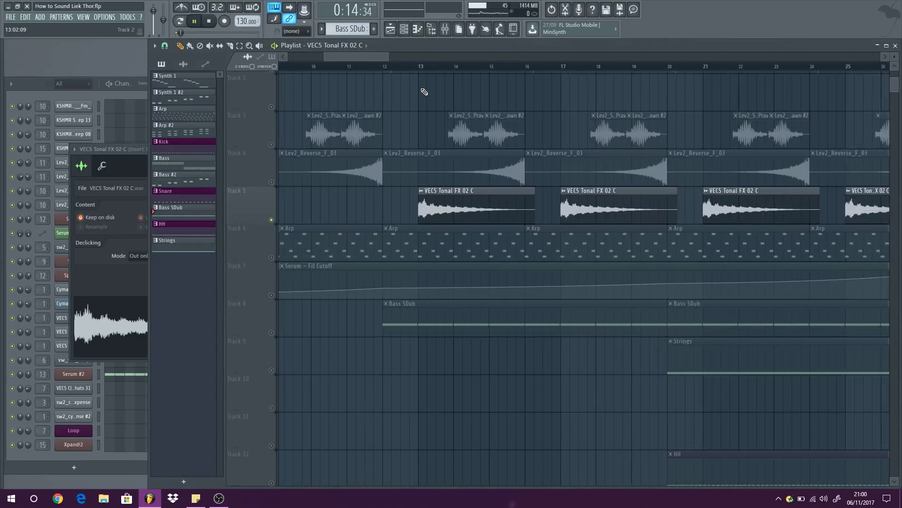
click(410, 66)
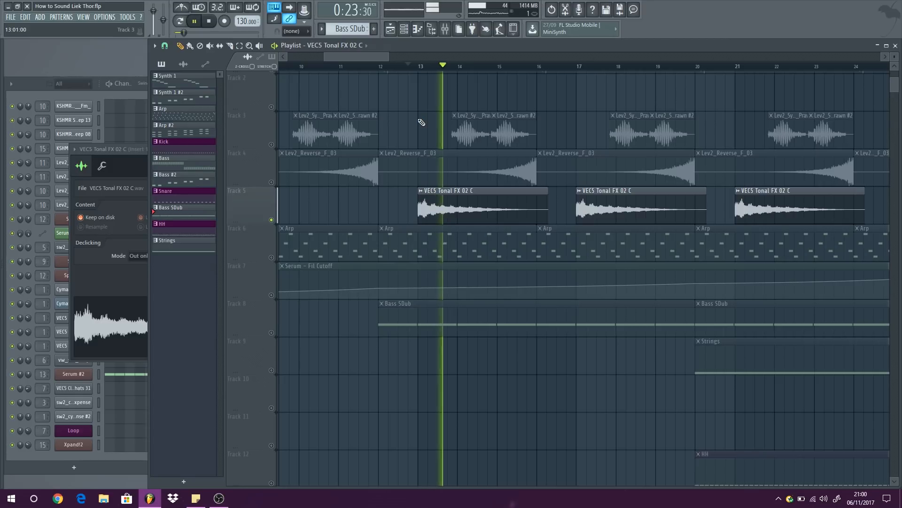
Unmute tracks 4, 3 and 1 alongside track 5 during playback to hear the effects layered with the horn.
scroll(422, 123, down, 1)
scroll(421, 122, down, 4)
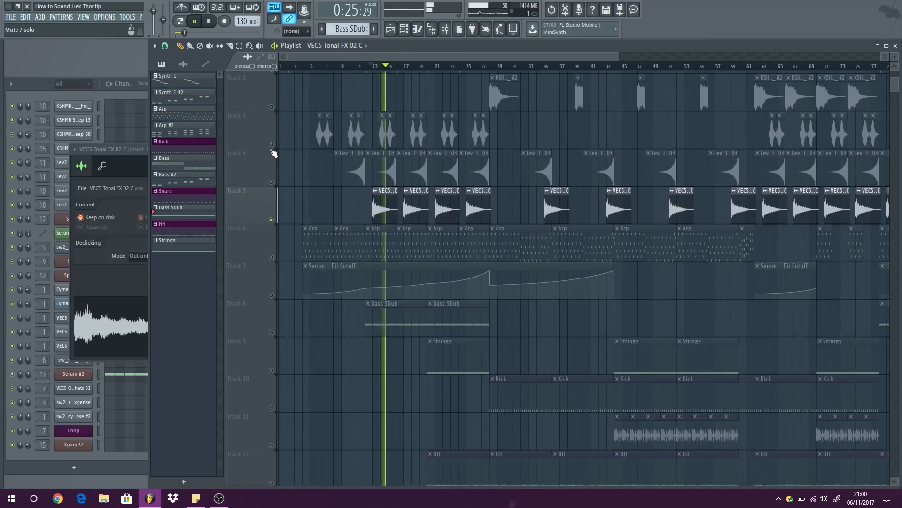
click(273, 182)
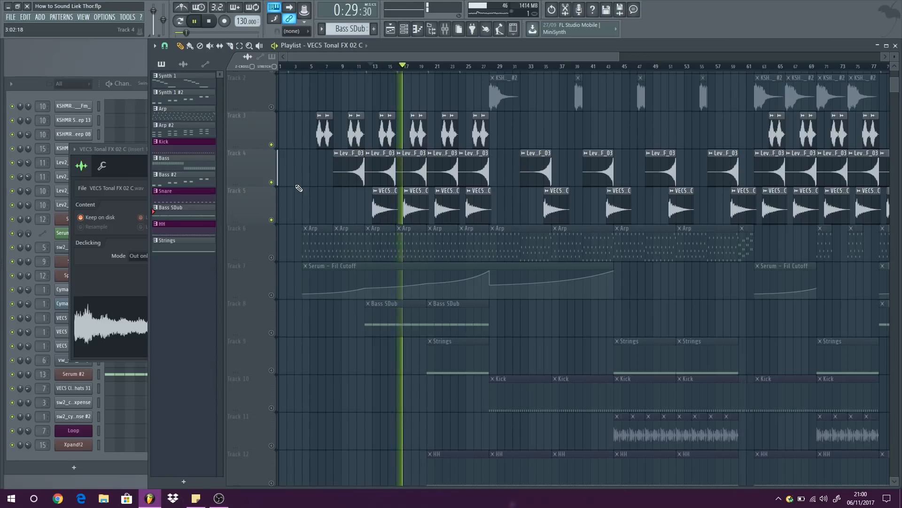
scroll(301, 178, down, 2)
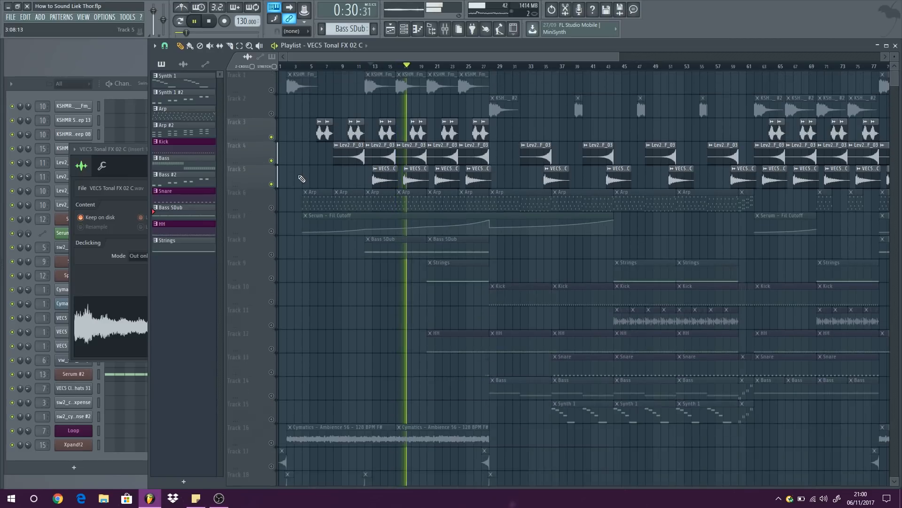
click(271, 90)
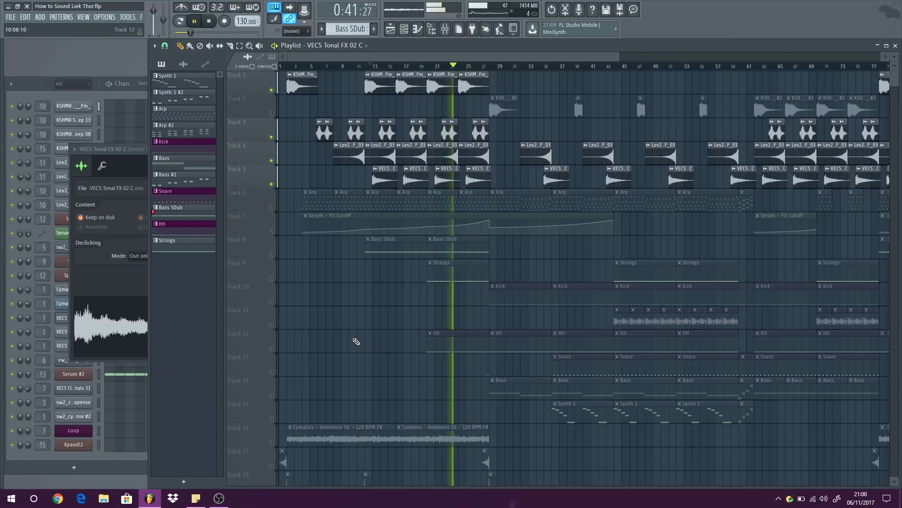
Stop playback, solo track 16, and play its Cymatics - Ambience 56 clip from just before bar 3.
key(space)
scroll(350, 356, down, 7)
scroll(307, 343, up, 4)
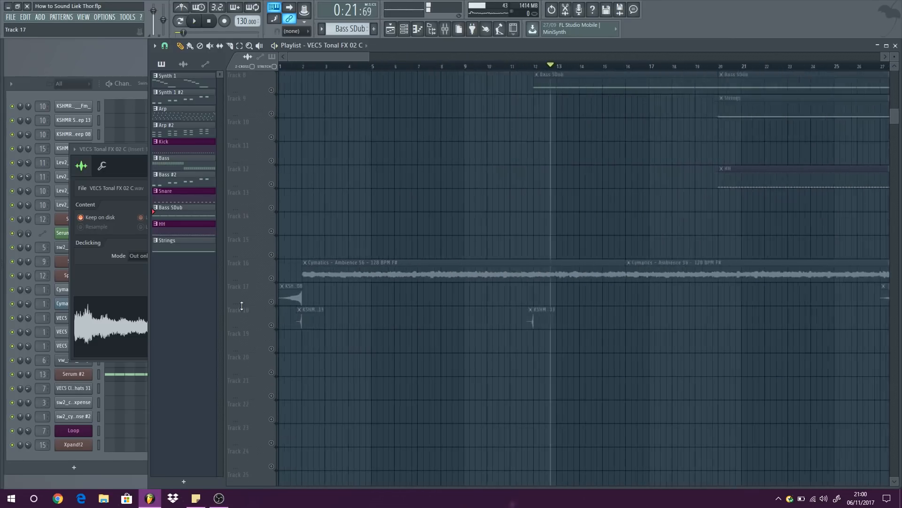
click(271, 278)
click(318, 65)
key(space)
scroll(428, 226, down, 2)
scroll(432, 228, down, 1)
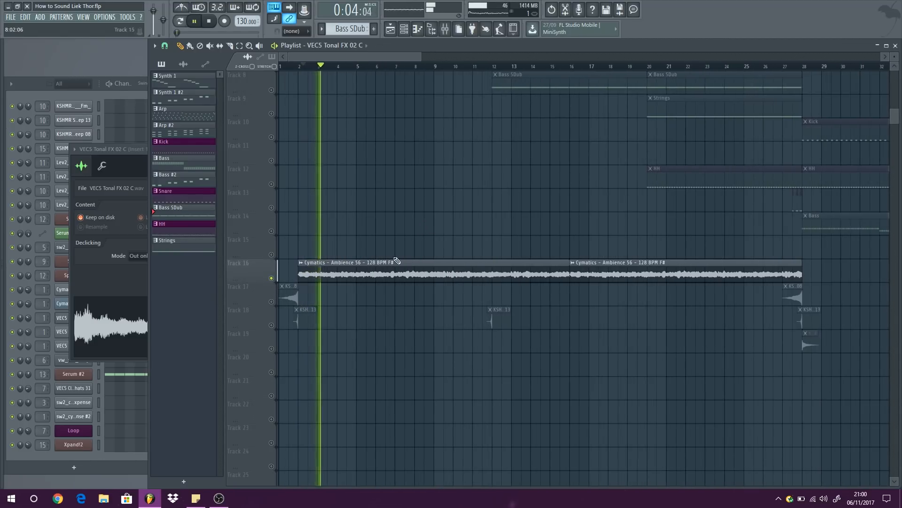
Unmute tracks 1 to 5 during playback to hear the horn and effects layered over the ambience.
scroll(398, 196, up, 4)
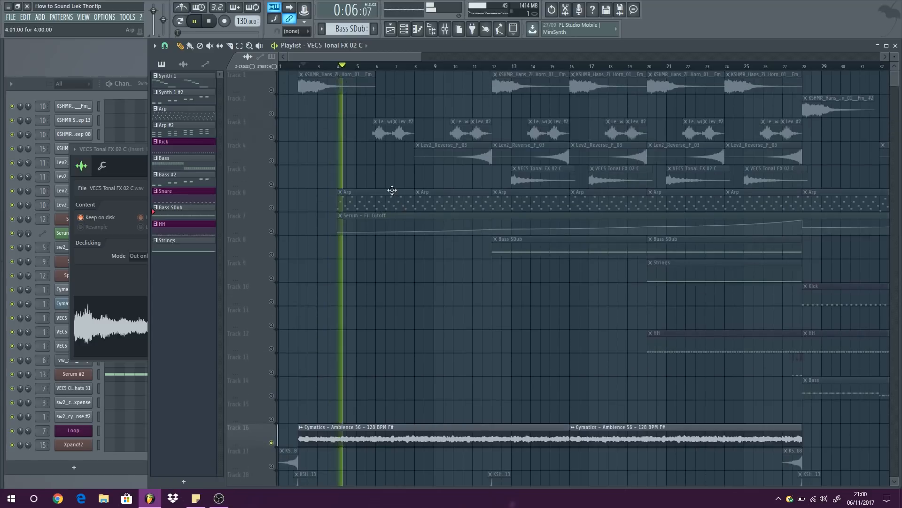
click(271, 113)
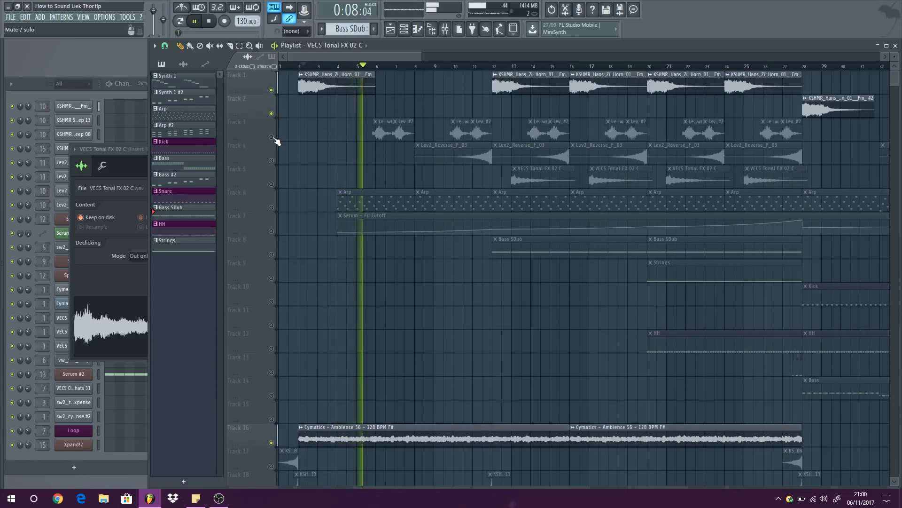
click(272, 137)
click(271, 160)
click(271, 184)
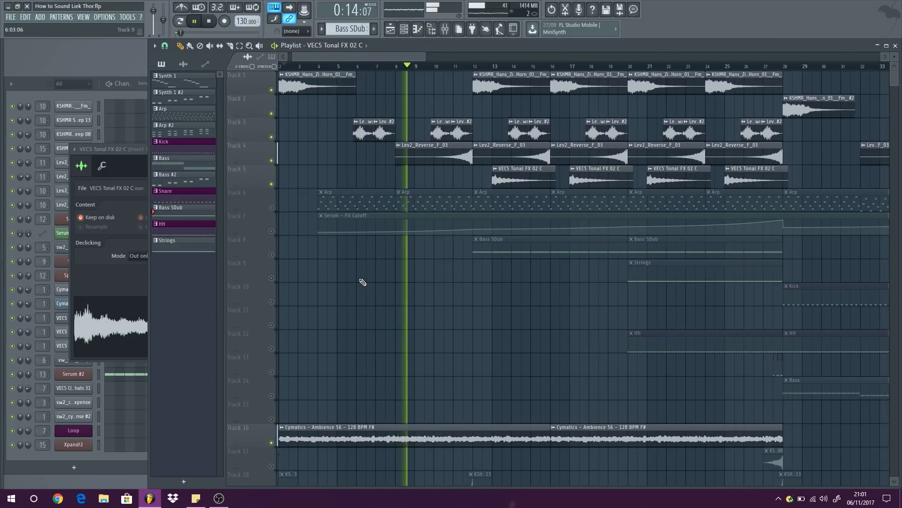
scroll(362, 285, down, 2)
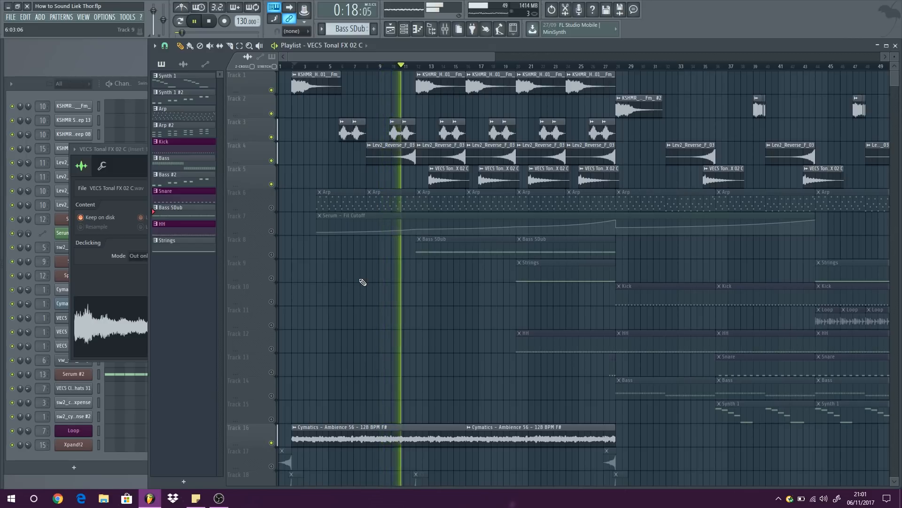
Examine the Cymatics - Ambience 56 channel settings and its mixer insert 1, close both, and stop playback.
double_click(373, 426)
double_click(306, 152)
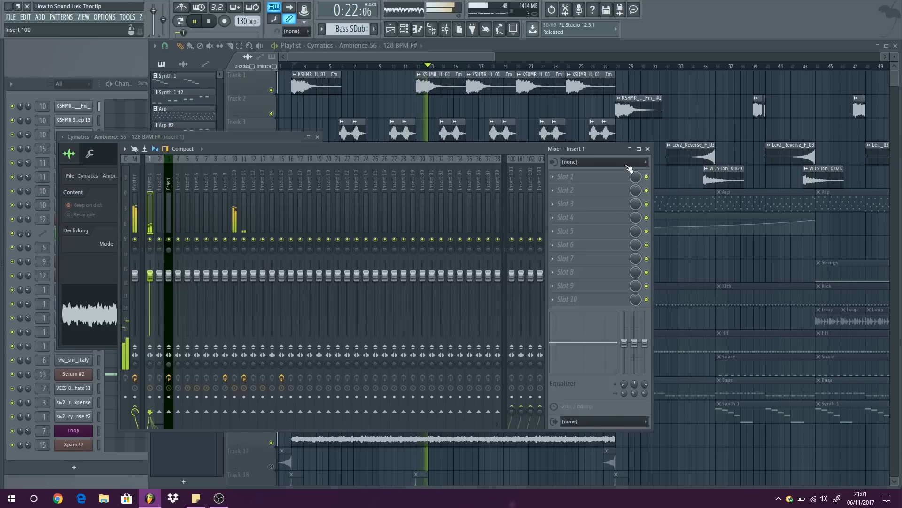
click(644, 147)
click(318, 137)
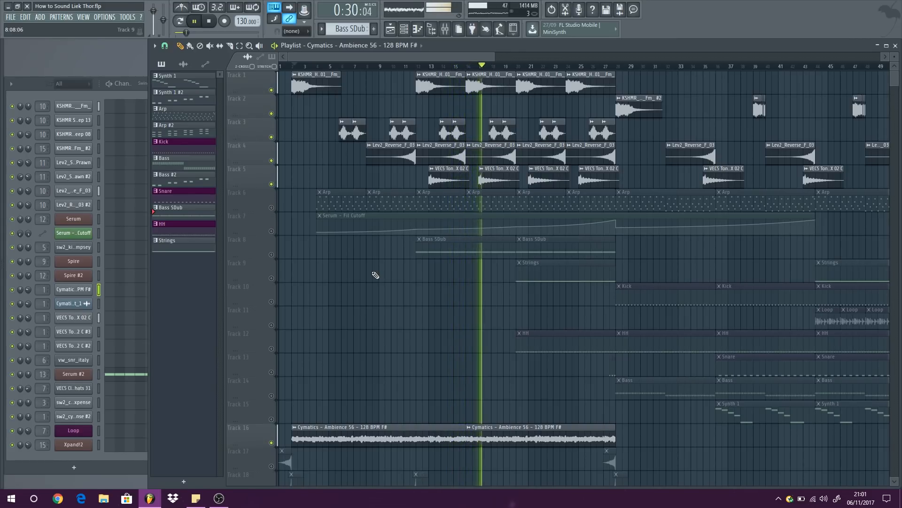
key(space)
Solo track 17 and play its KSHMR Medium Sweep 08 clip from the start of bar 1.
scroll(373, 274, down, 5)
scroll(376, 275, down, 3)
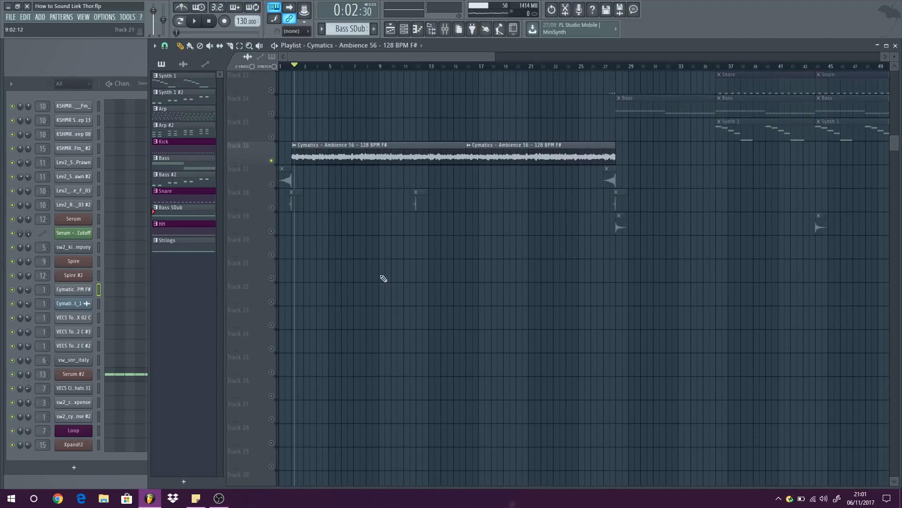
scroll(258, 203, up, 5)
right_click(270, 190)
click(253, 175)
right_click(254, 175)
click(247, 175)
click(271, 184)
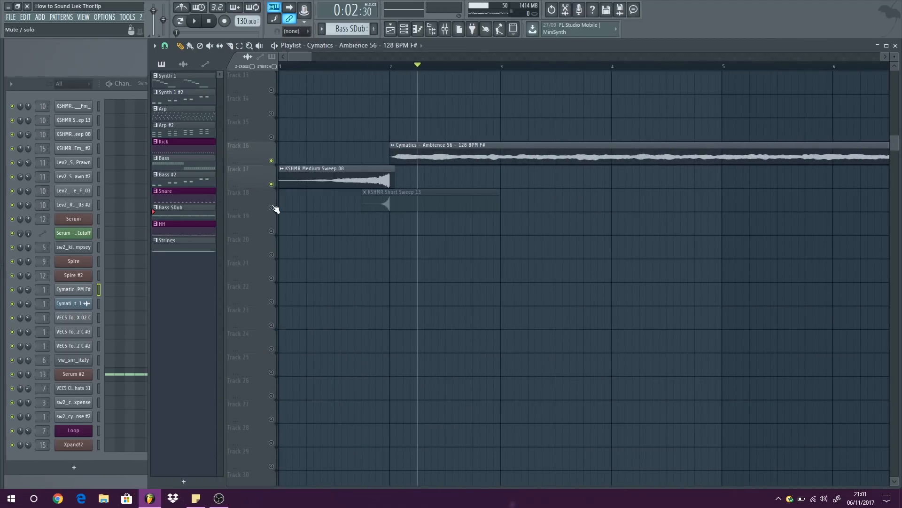
right_click(272, 184)
click(271, 207)
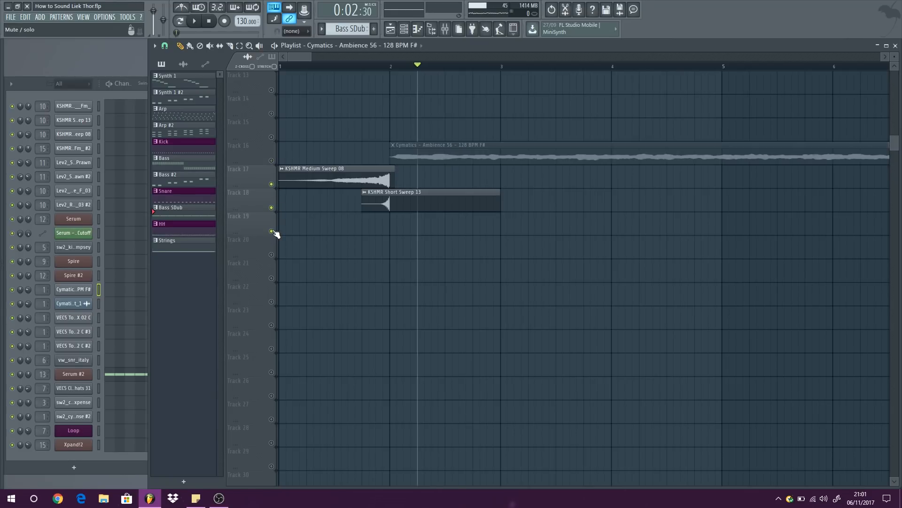
right_click(272, 184)
click(288, 70)
key(space)
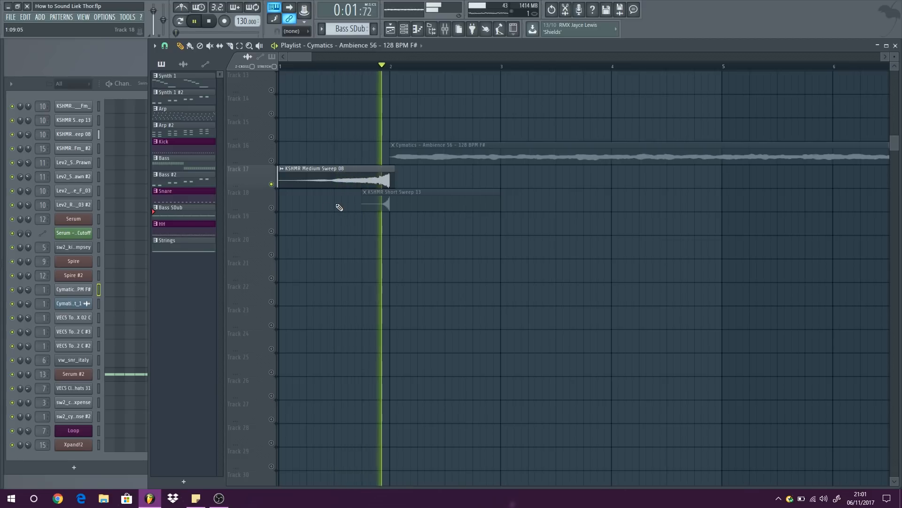
key(space)
Solo track 18 and play its KSHMR Short Sweep 13 clip from midway through bar 1.
right_click(271, 208)
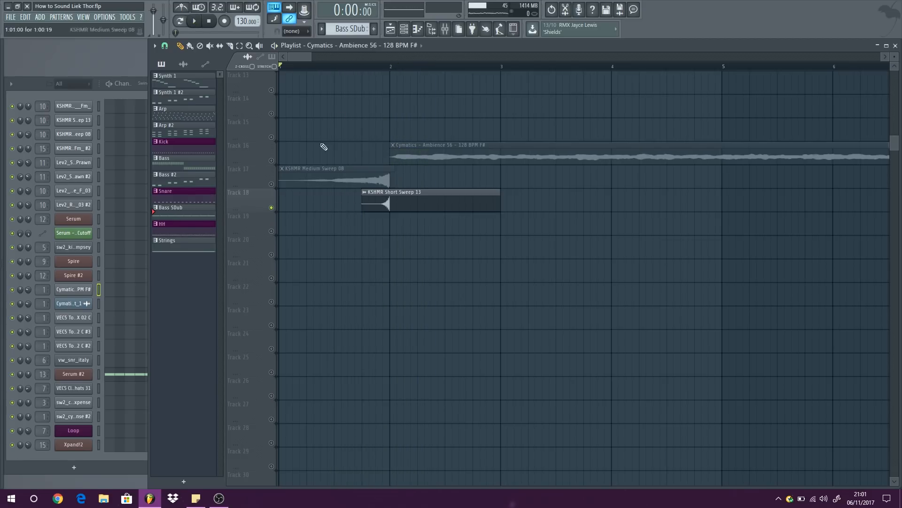
click(350, 70)
key(space)
scroll(310, 245, down, 6)
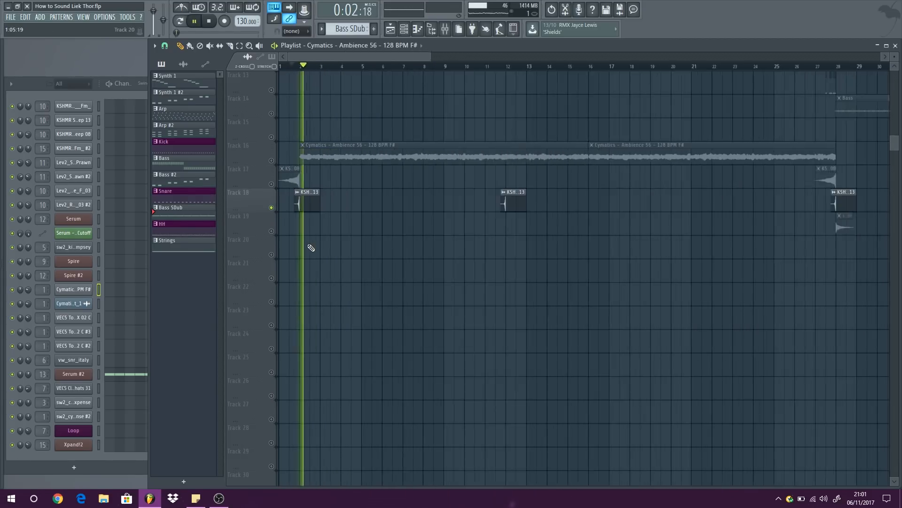
scroll(631, 239, up, 5)
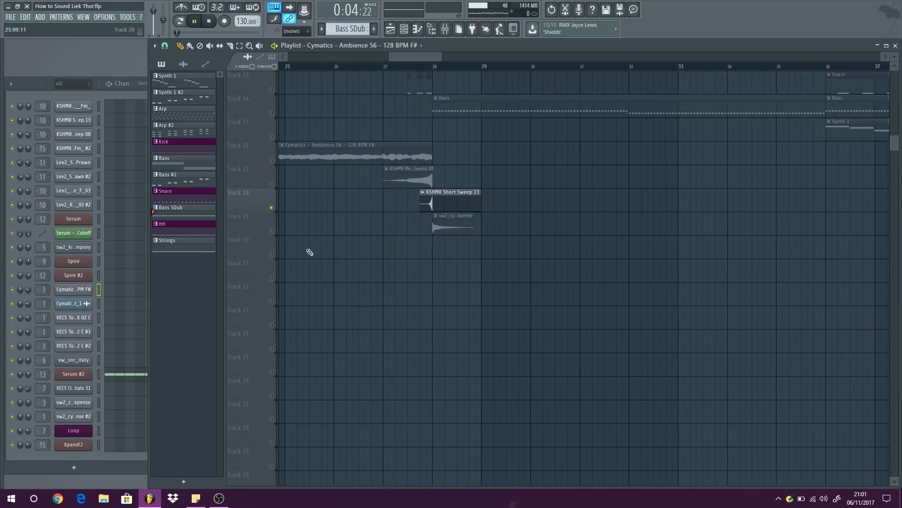
Solo track 19, play its sw2_cym_expense crash from just before bar 28, and stop playback.
right_click(272, 231)
key(space)
click(416, 66)
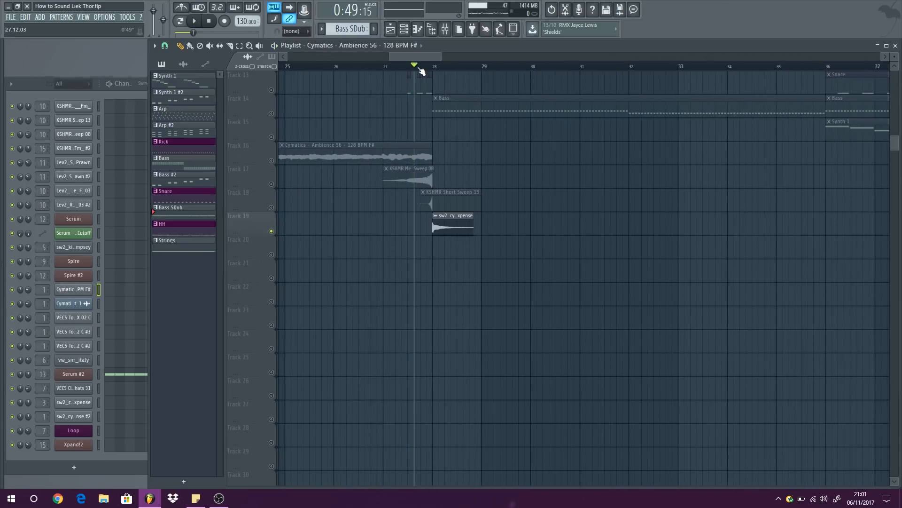
key(space)
scroll(371, 258, up, 3)
scroll(446, 318, down, 5)
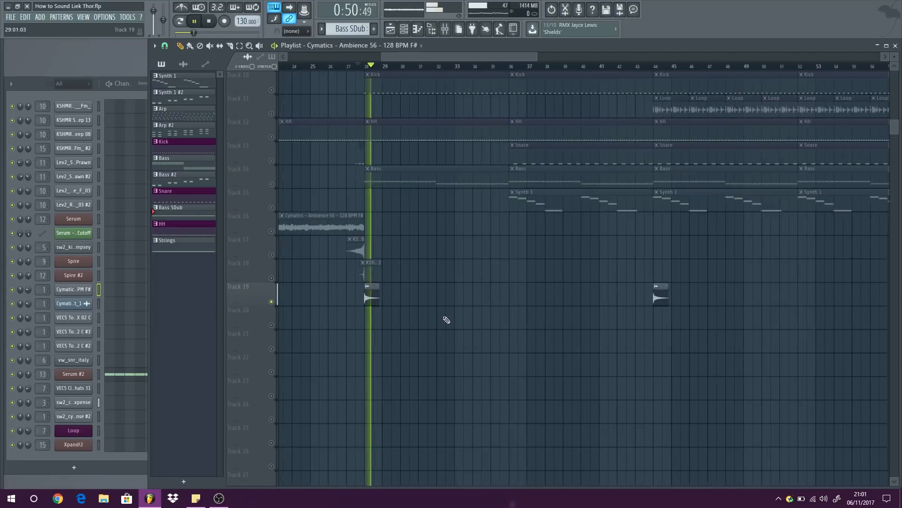
scroll(559, 323, down, 3)
key(space)
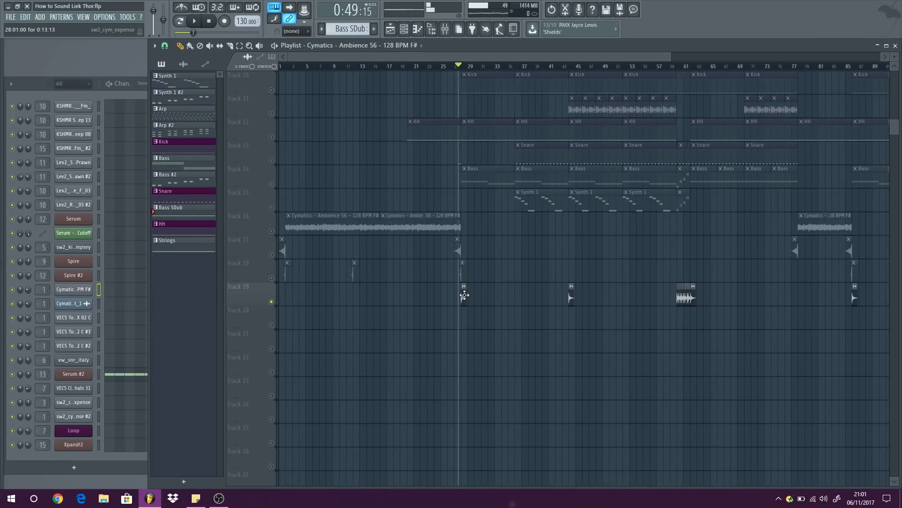
Examine the sw2_cym_expense channel settings and the Ping pong delay on its Crash mixer insert, and close the delay and mixer.
double_click(463, 295)
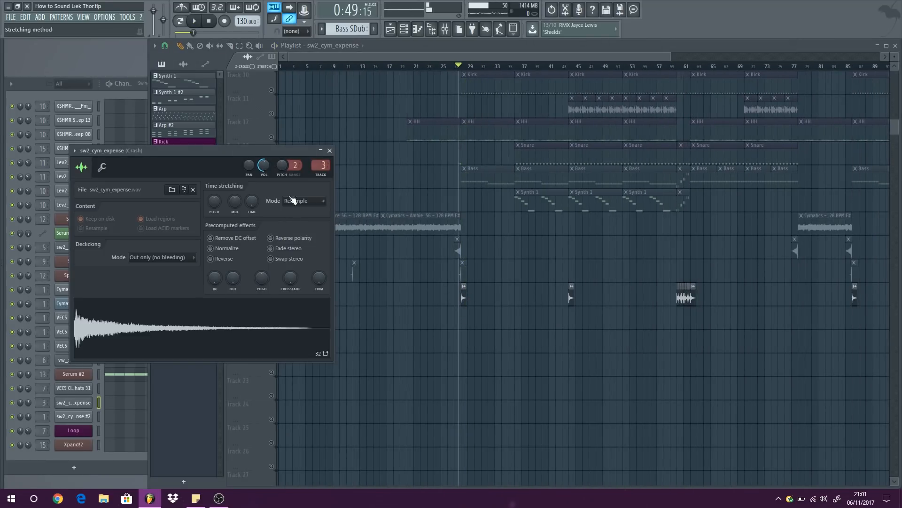
double_click(321, 165)
click(601, 210)
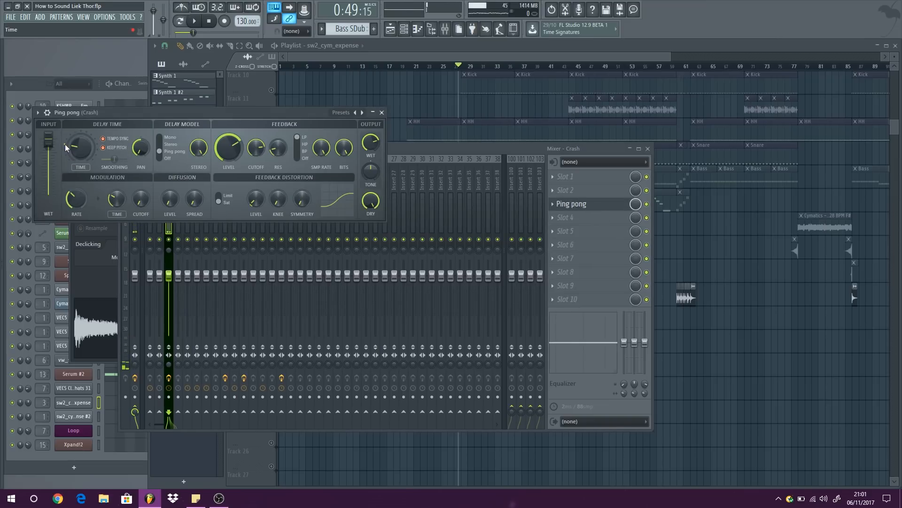
click(381, 112)
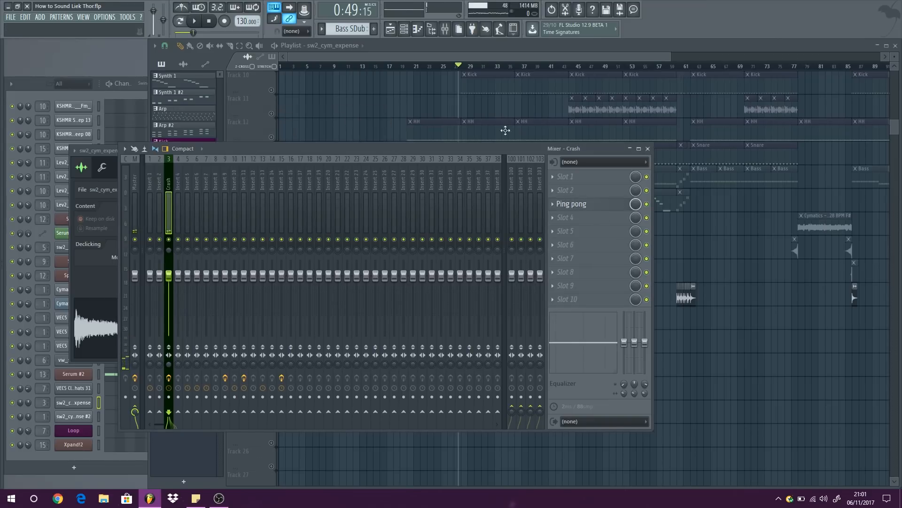
click(610, 210)
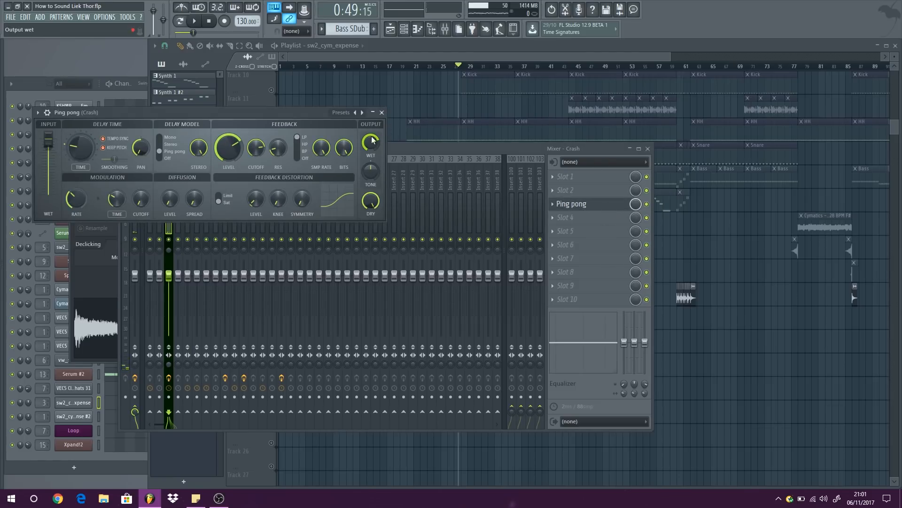
click(383, 112)
click(647, 148)
Examine how the repeated crash clips in bars 60 and 61 line up with the kick, arp, bass and synth patterns.
scroll(792, 303, up, 1)
scroll(793, 304, up, 3)
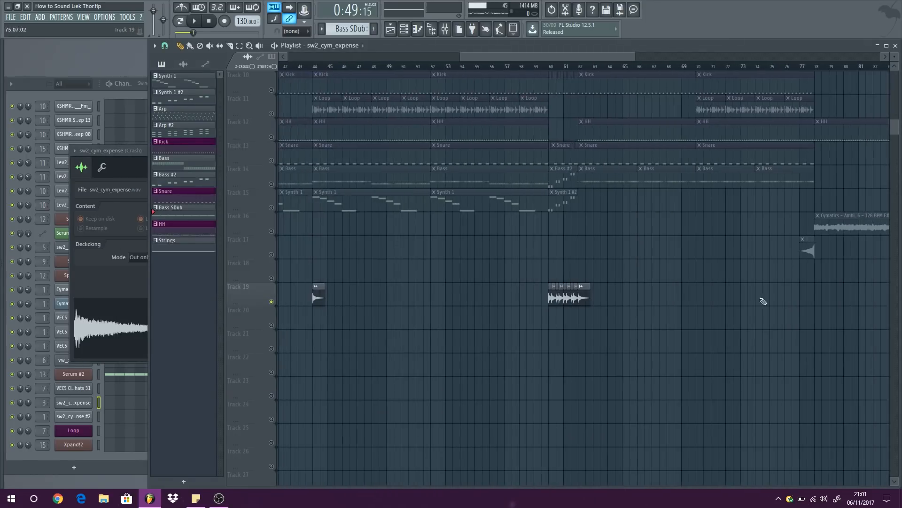
scroll(465, 277, down, 5)
scroll(604, 305, up, 3)
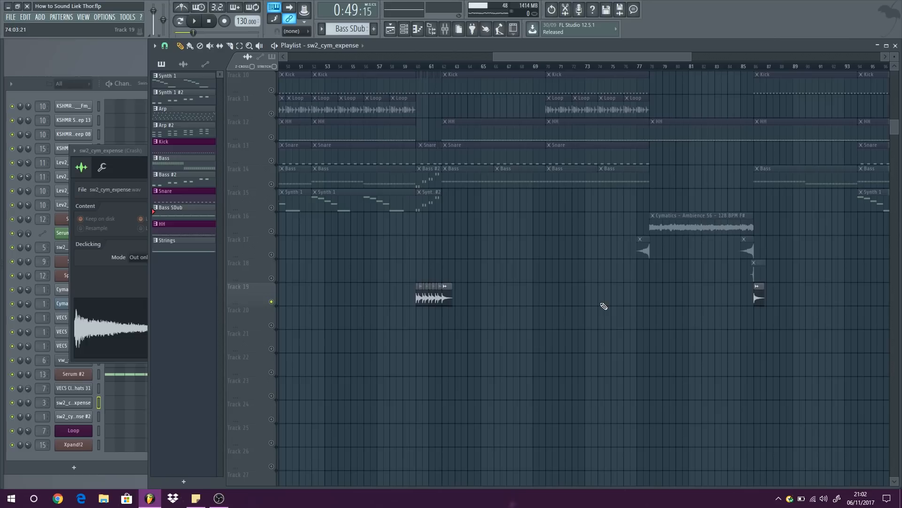
scroll(420, 254, up, 3)
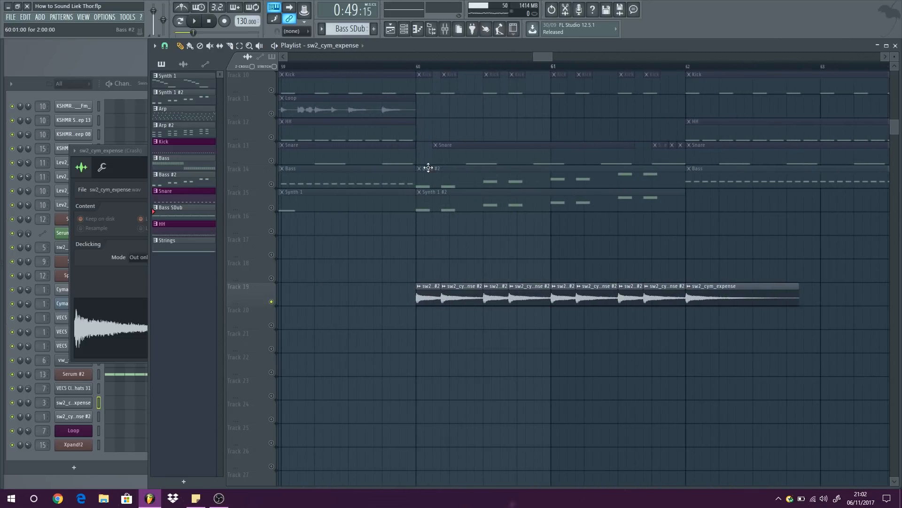
scroll(465, 181, up, 5)
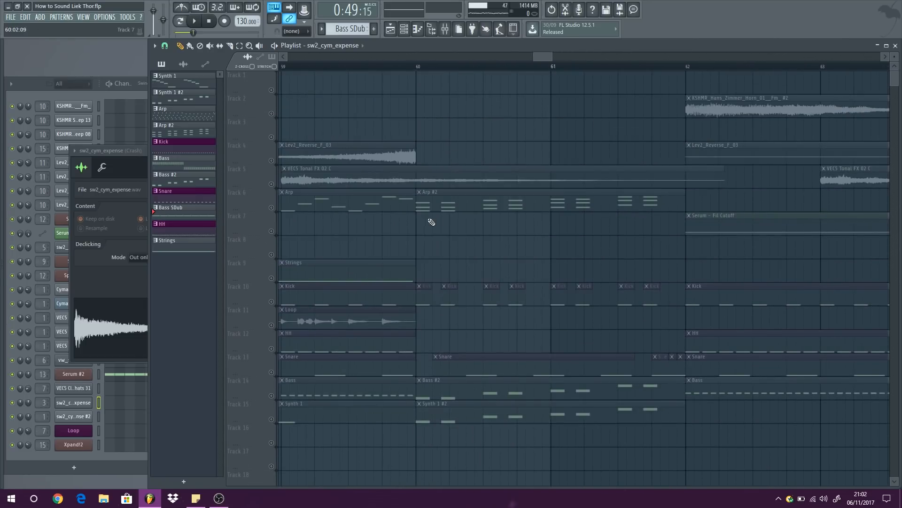
scroll(445, 288, down, 2)
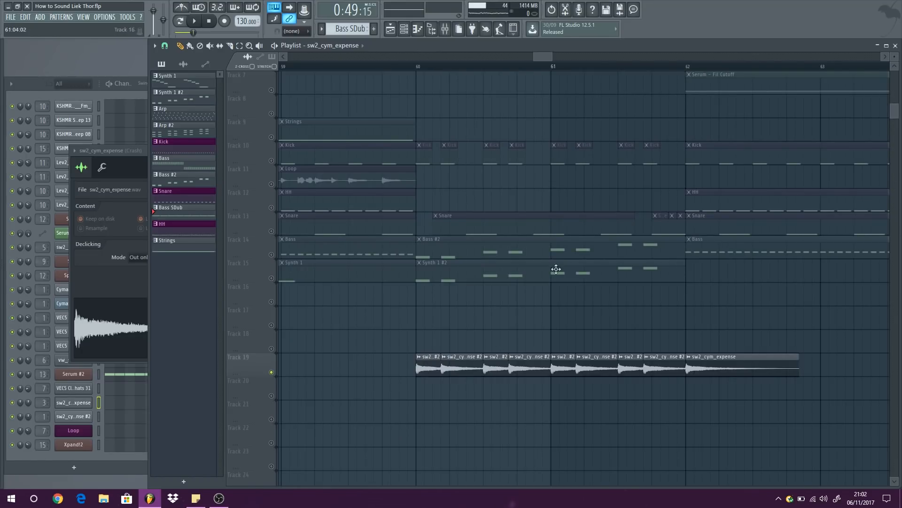
scroll(558, 232, down, 10)
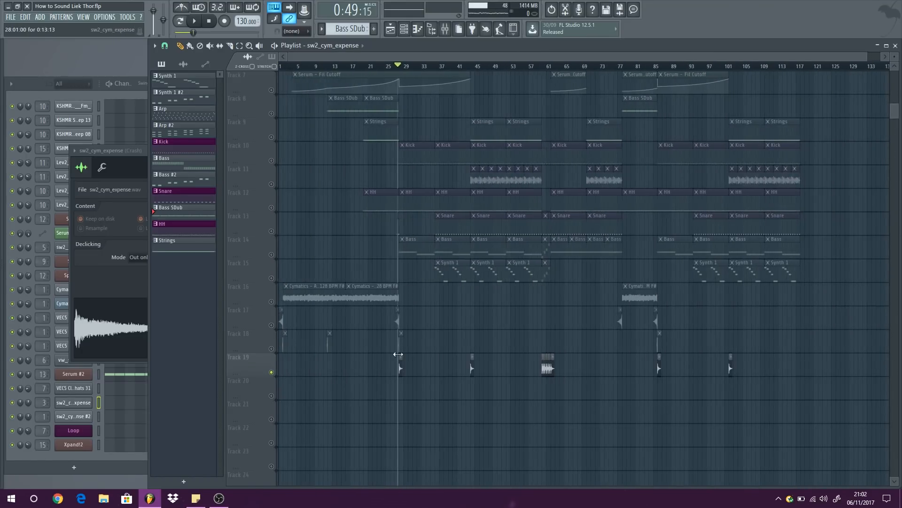
Unmute tracks 16, 17 and 18 alongside track 19 and play the transition from around bar 26.
scroll(382, 319, up, 6)
click(271, 325)
click(271, 302)
click(271, 348)
click(344, 66)
key(space)
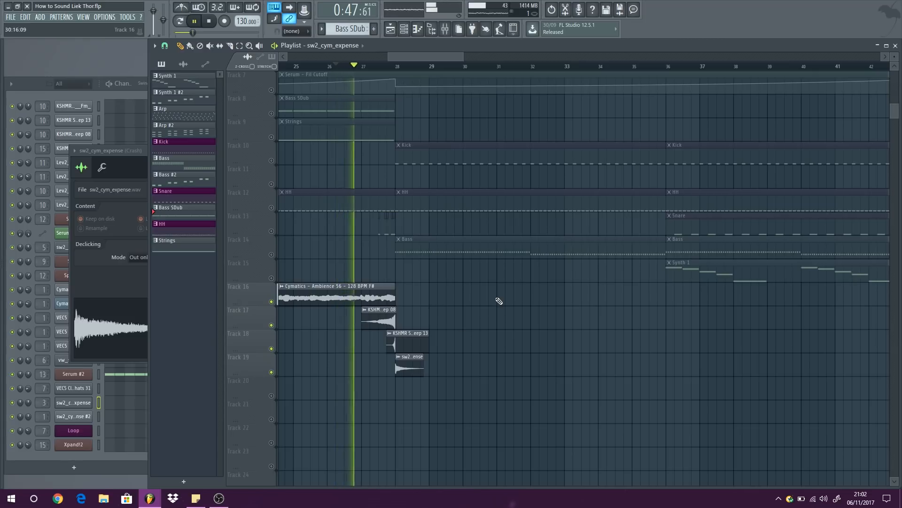
Add the snare on track 13 and the kick on track 10, replay the transition from just after bar 27, and stop.
click(271, 231)
click(271, 160)
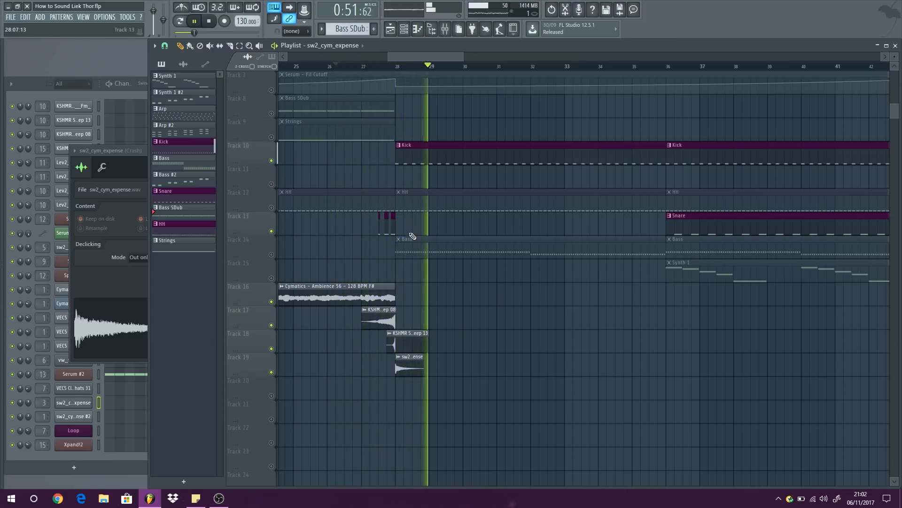
scroll(389, 238, up, 4)
click(322, 66)
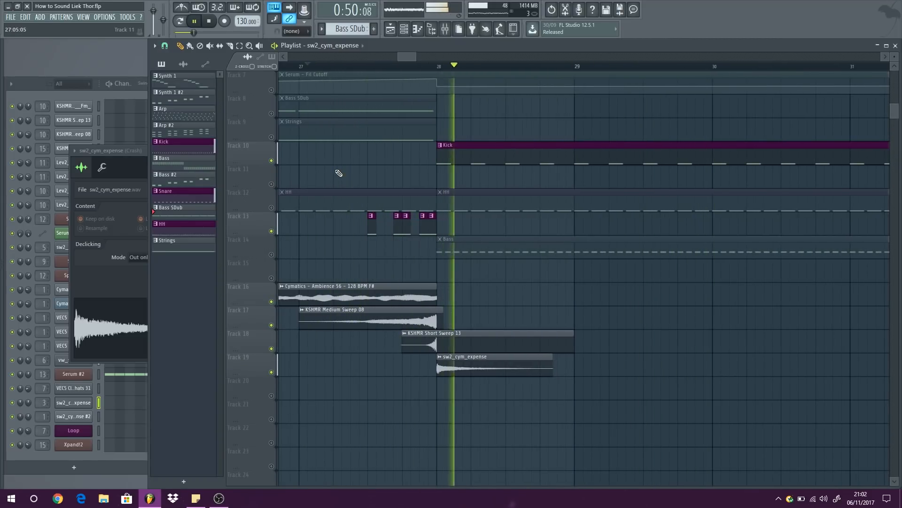
key(space)
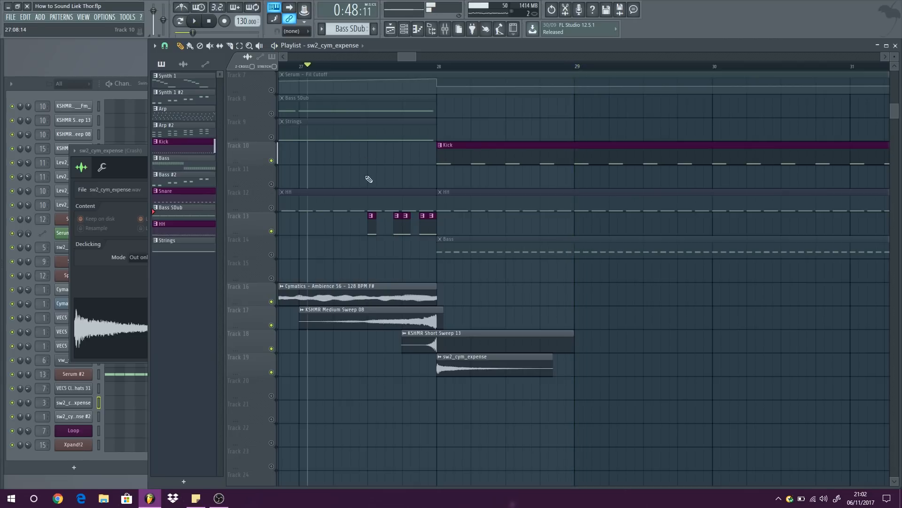
Examine the short snare fill clips on track 13 before bar 28, and return to an overview of the whole arrangement.
scroll(378, 259, up, 5)
click(353, 227)
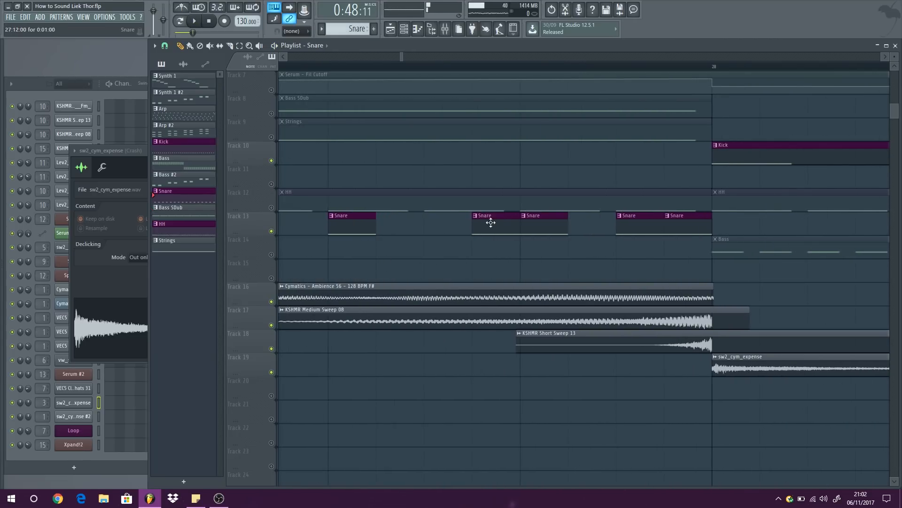
scroll(459, 136, down, 8)
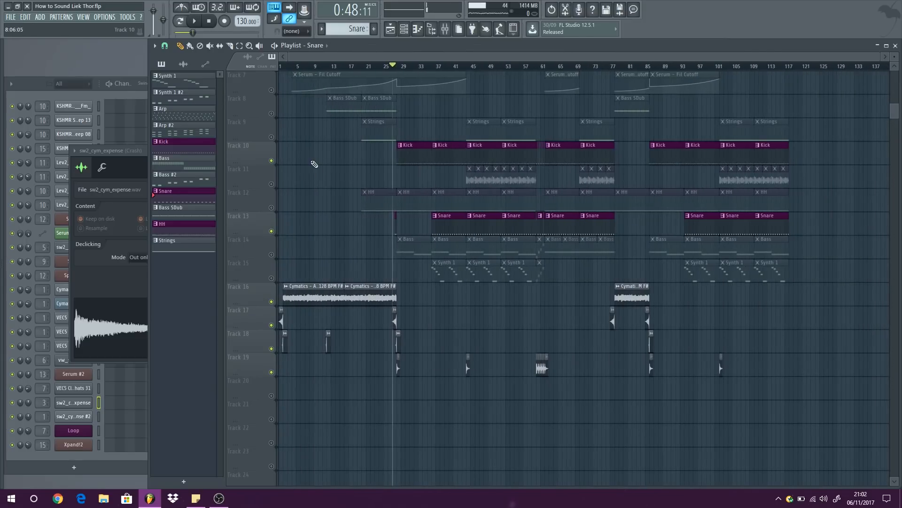
scroll(316, 160, down, 5)
scroll(320, 176, up, 4)
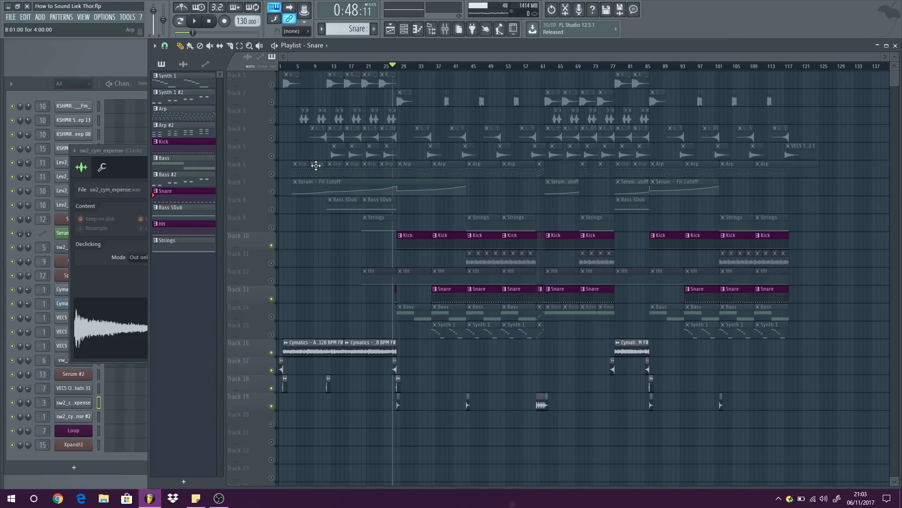
Solo track 1, and open and close the channel settings of its first horn clip.
click(288, 81)
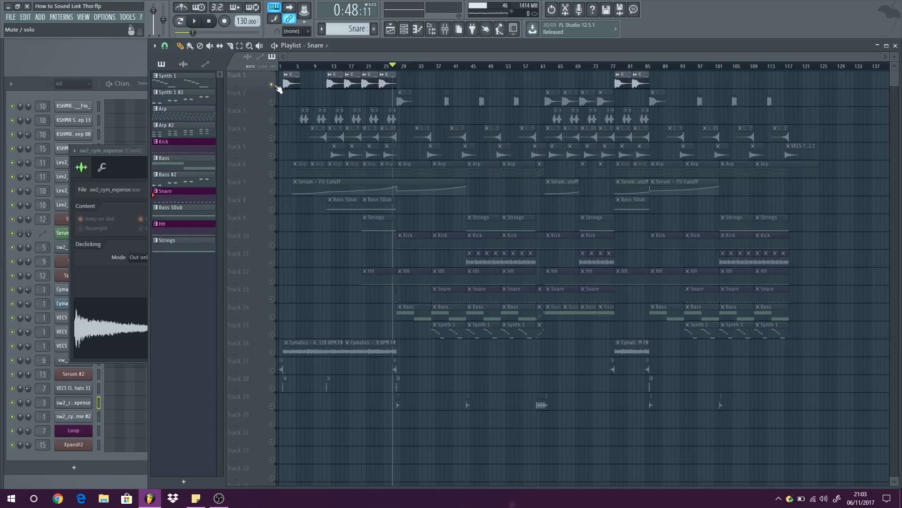
double_click(288, 81)
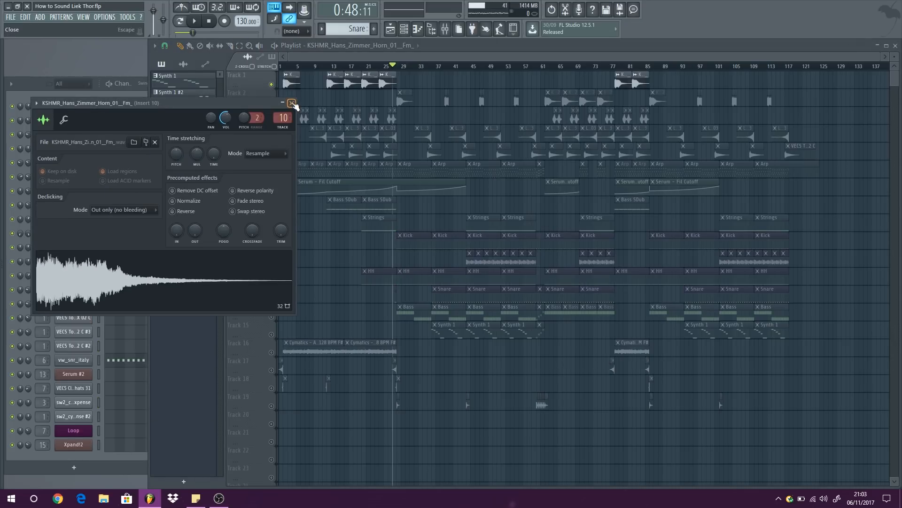
click(295, 100)
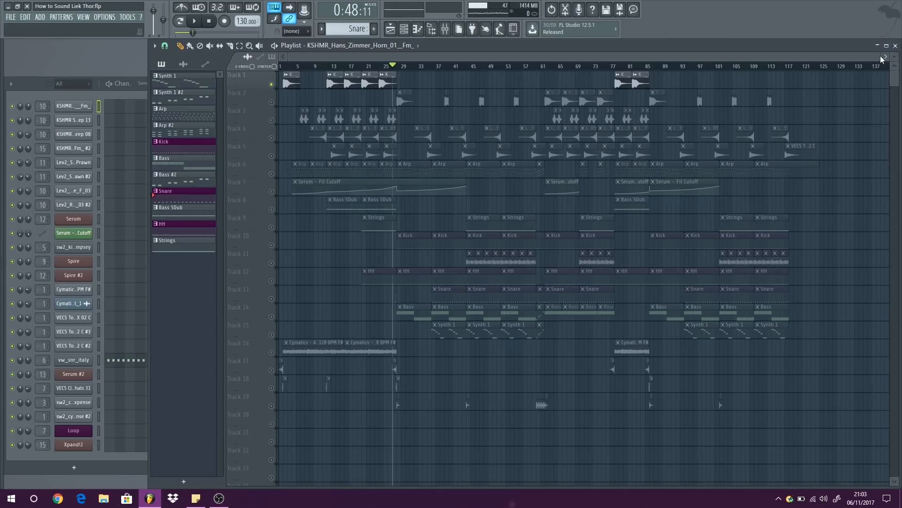
drag(879, 56, 543, 56)
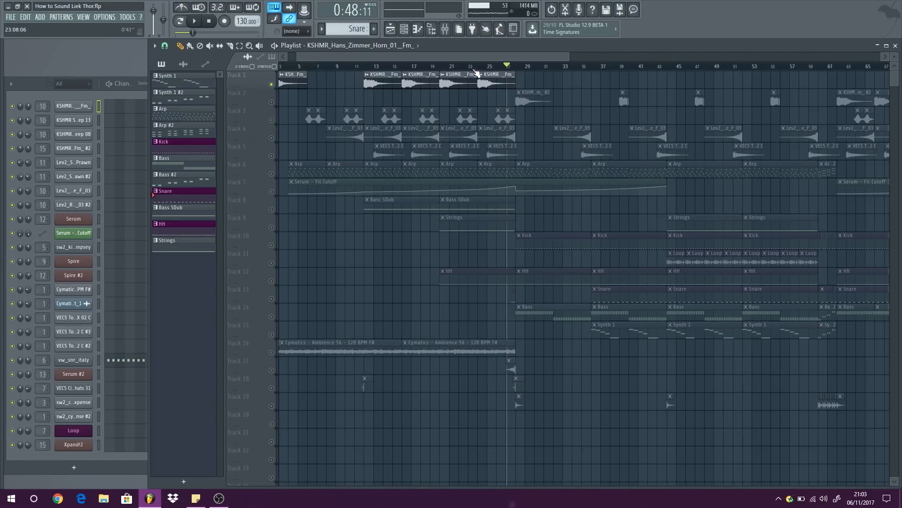
scroll(477, 74, left, 2)
drag(474, 56, 855, 59)
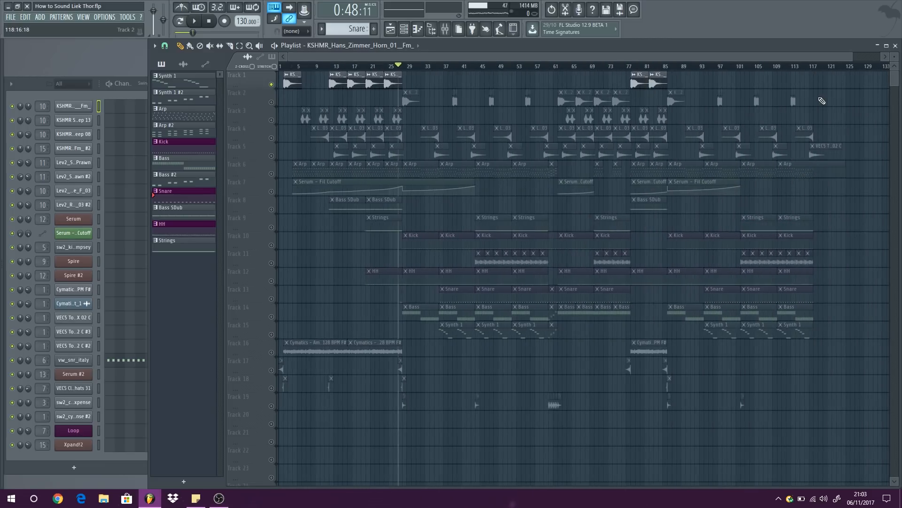